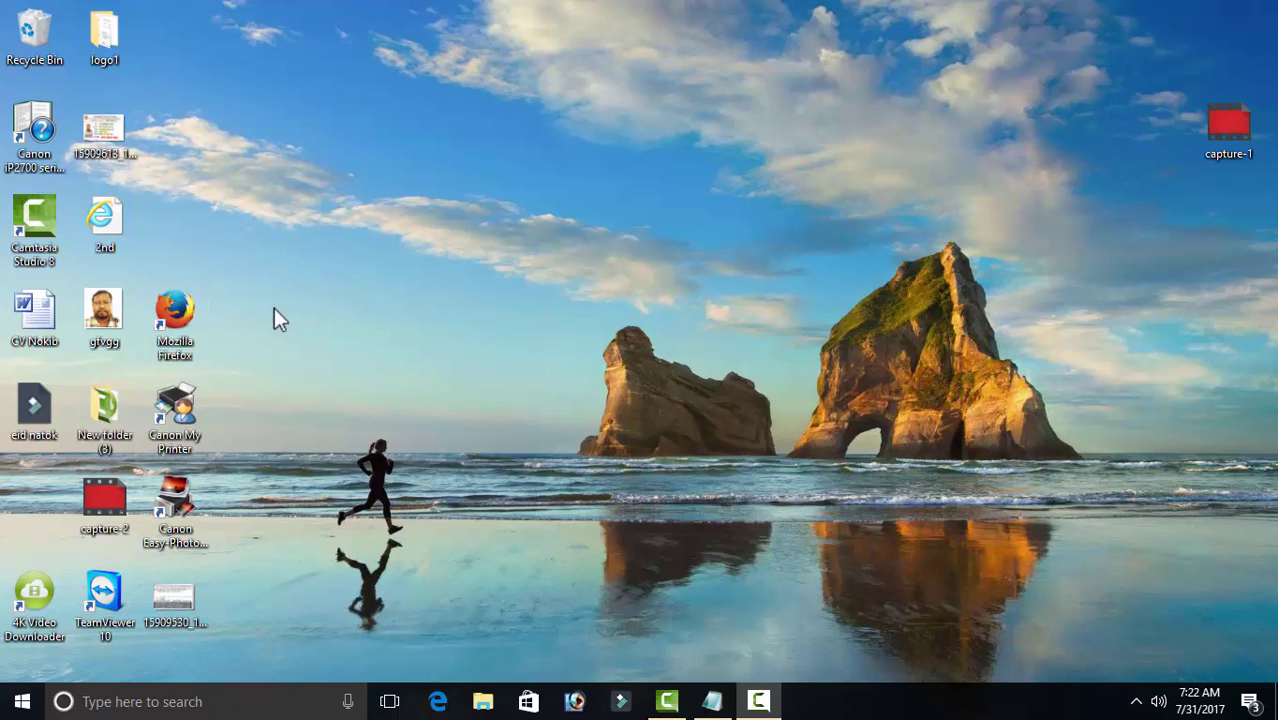
Step: Launch Firefox and load the pasted coinbase.com/join referral sign-up link
{"action": "double_click", "coordinate": [176, 312]}
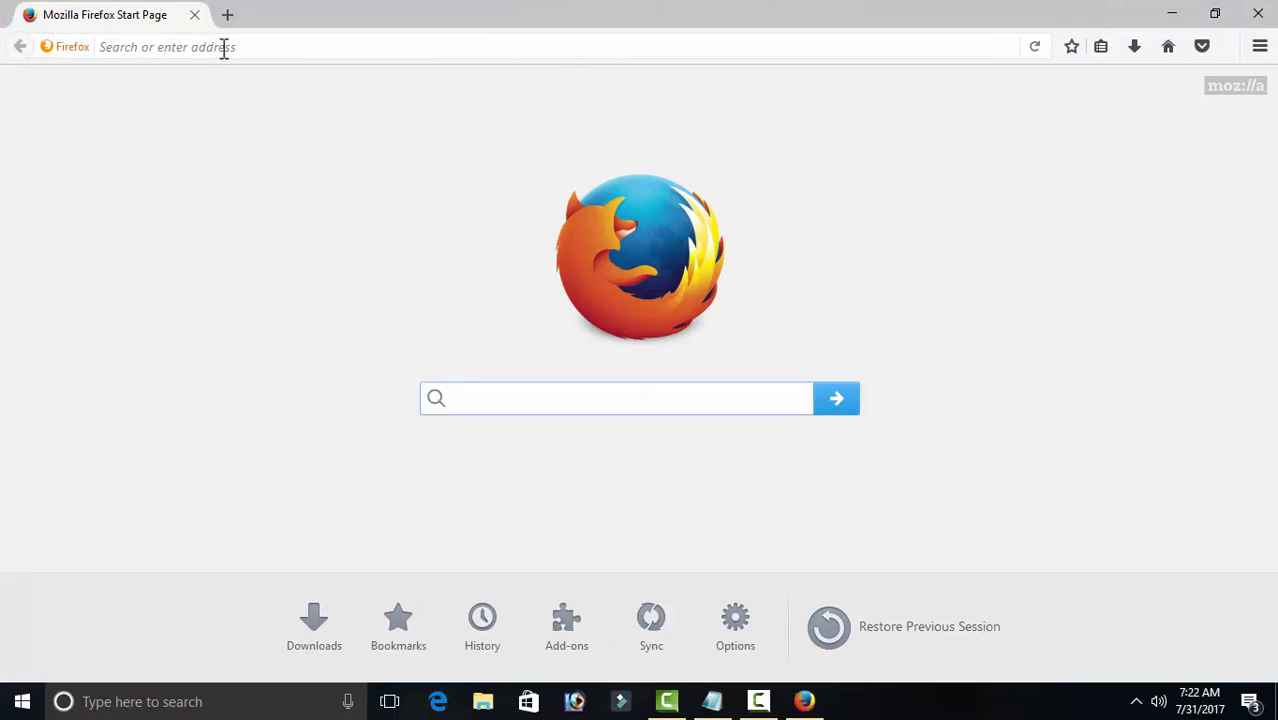
{"action": "left_click", "coordinate": [224, 46]}
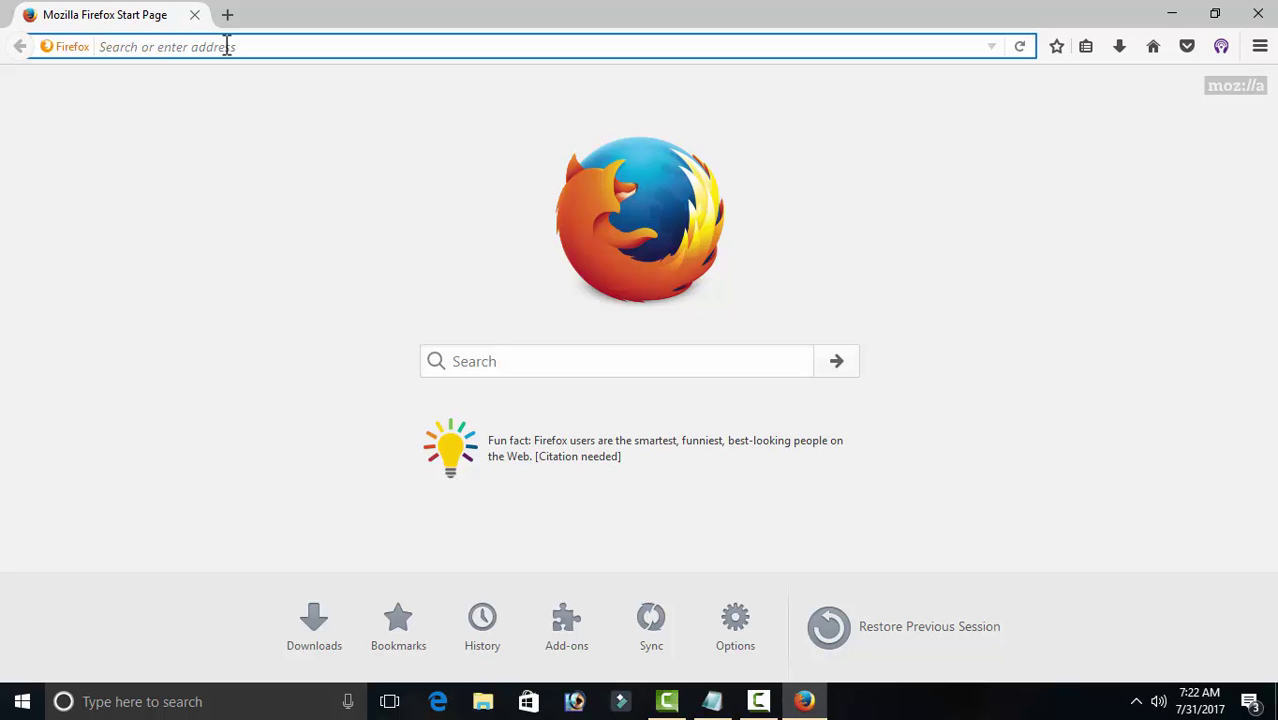
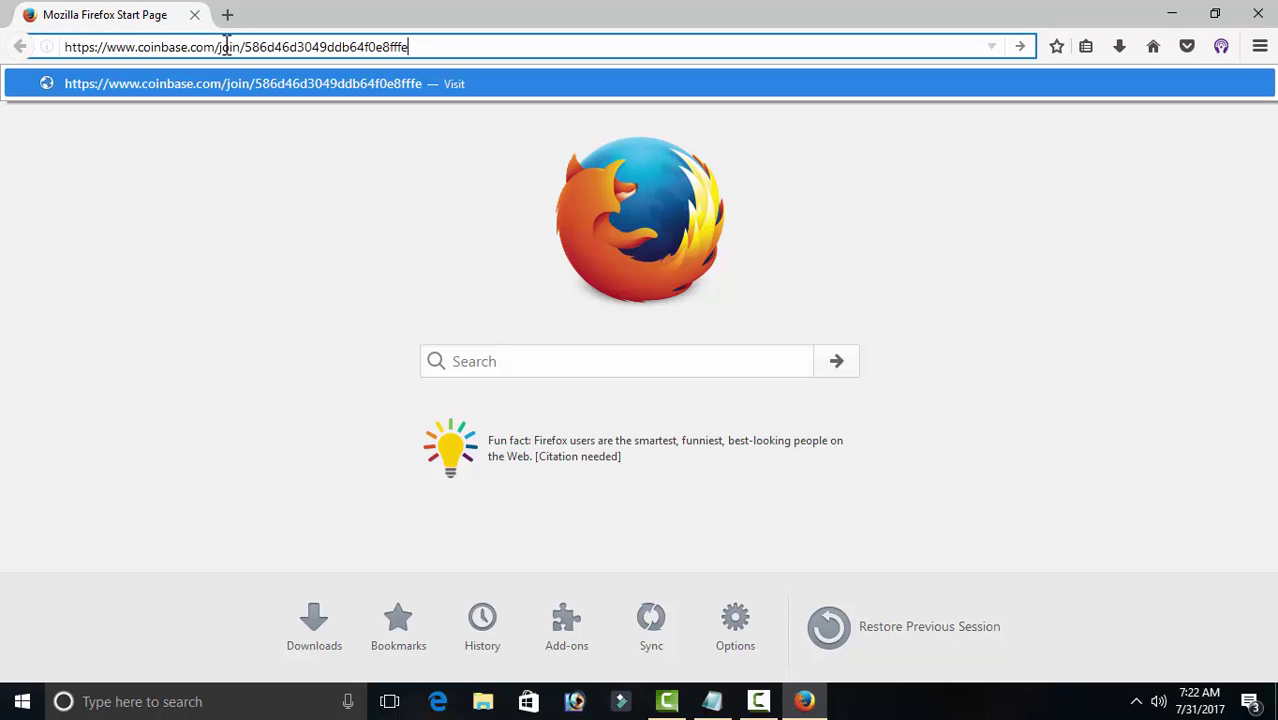
{"action": "key", "text": "Return"}
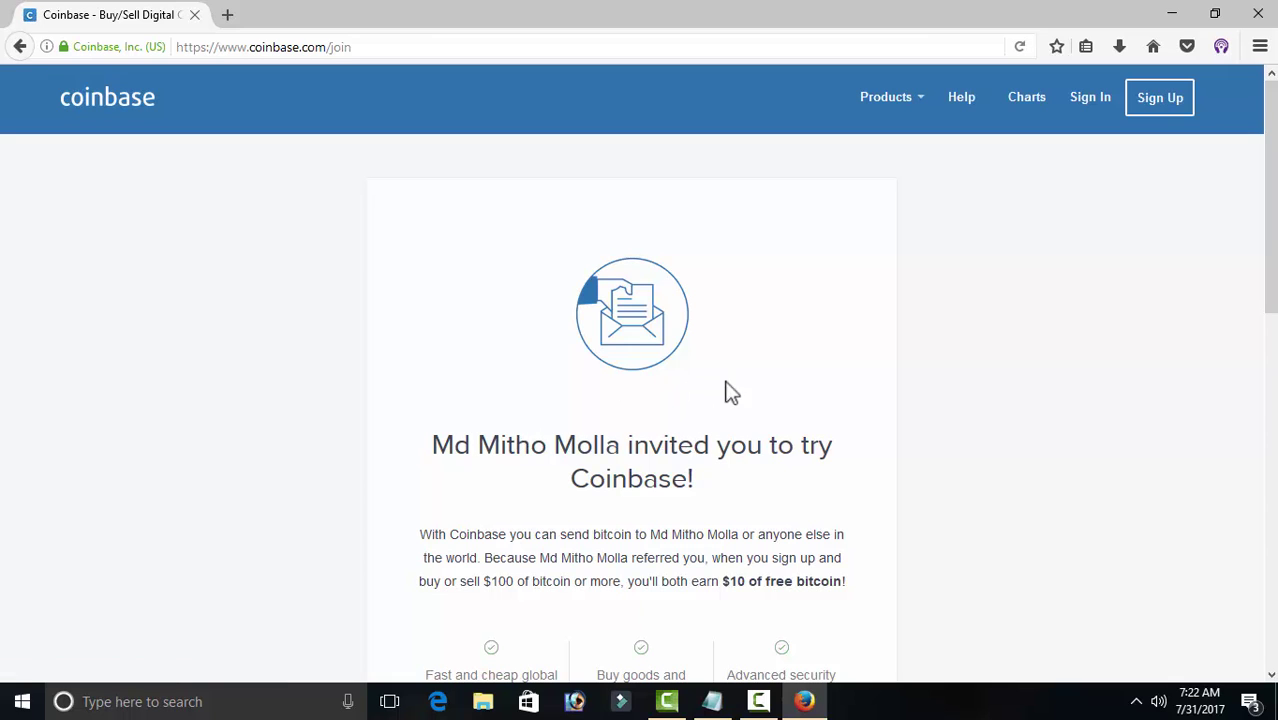
Step: Enter first name, last name, e-mail and a password rated Excellent in the sign-up form
{"action": "scroll", "coordinate": [1271, 205], "scroll_direction": "down", "scroll_amount": 4}
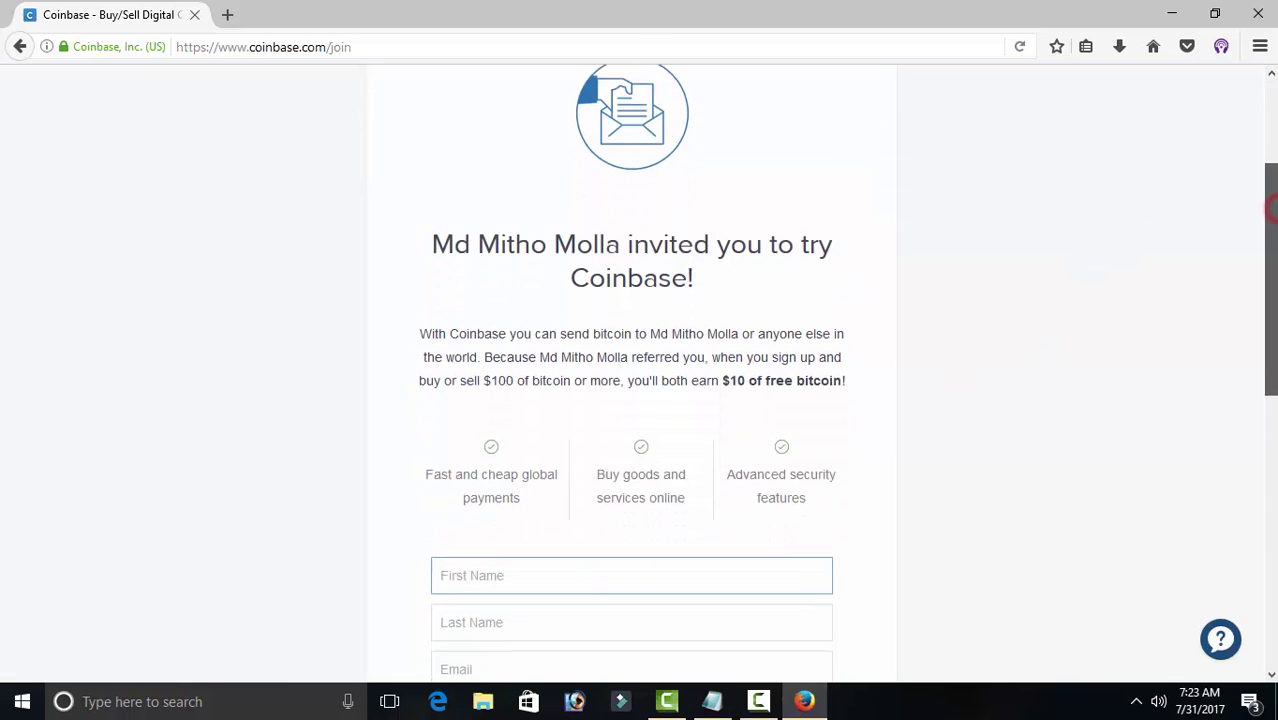
{"action": "left_click_drag", "start_coordinate": [1276, 366], "coordinate": [1273, 392]}
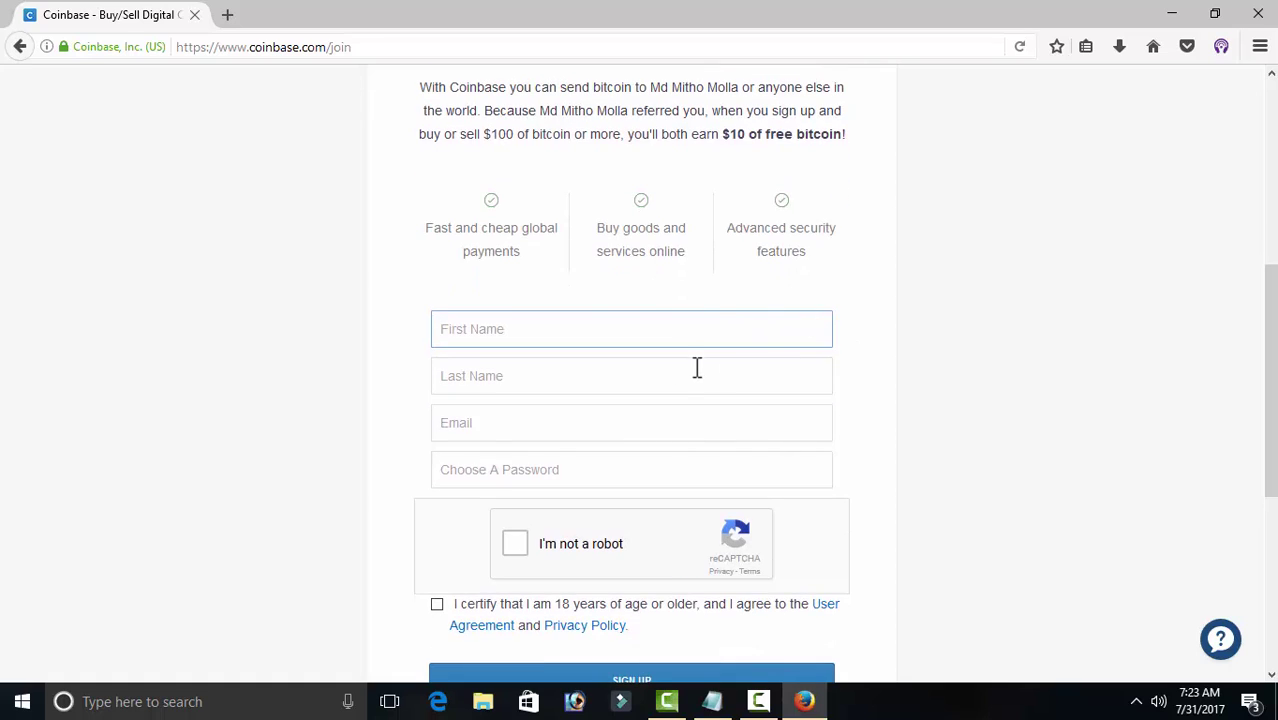
{"action": "left_click", "coordinate": [546, 339]}
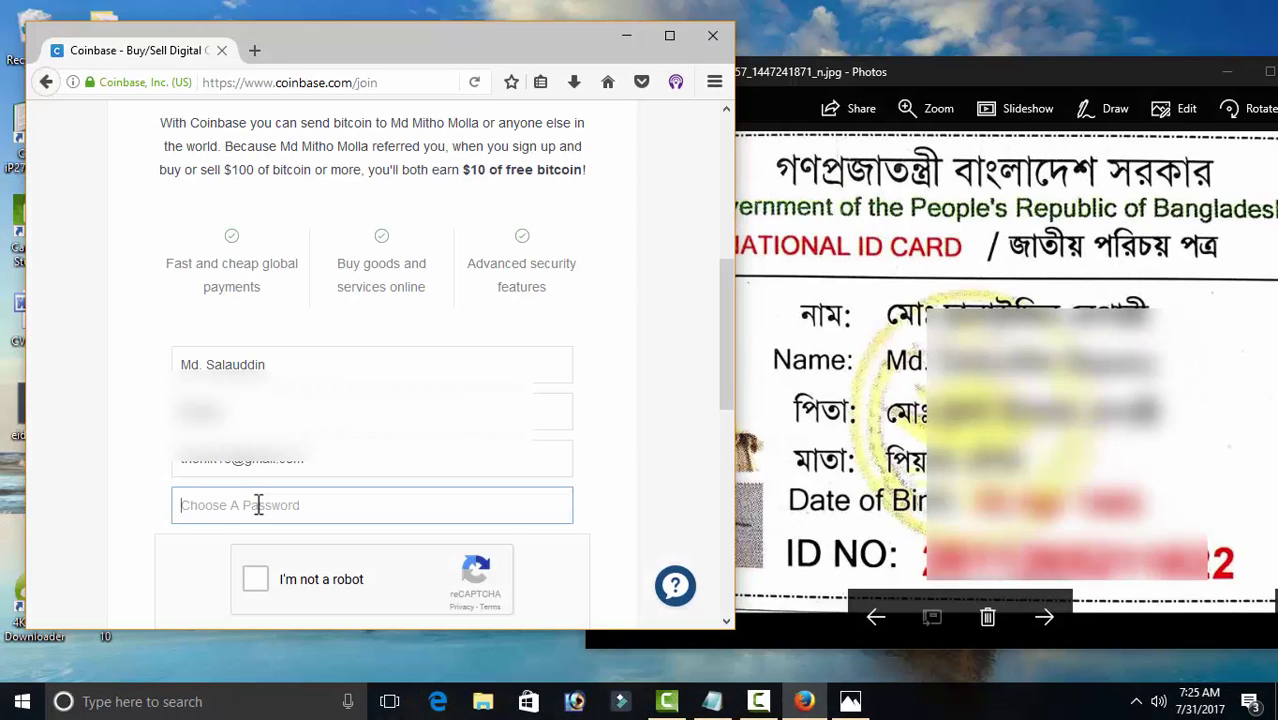
{"action": "type", "text": "•••••••••••"}
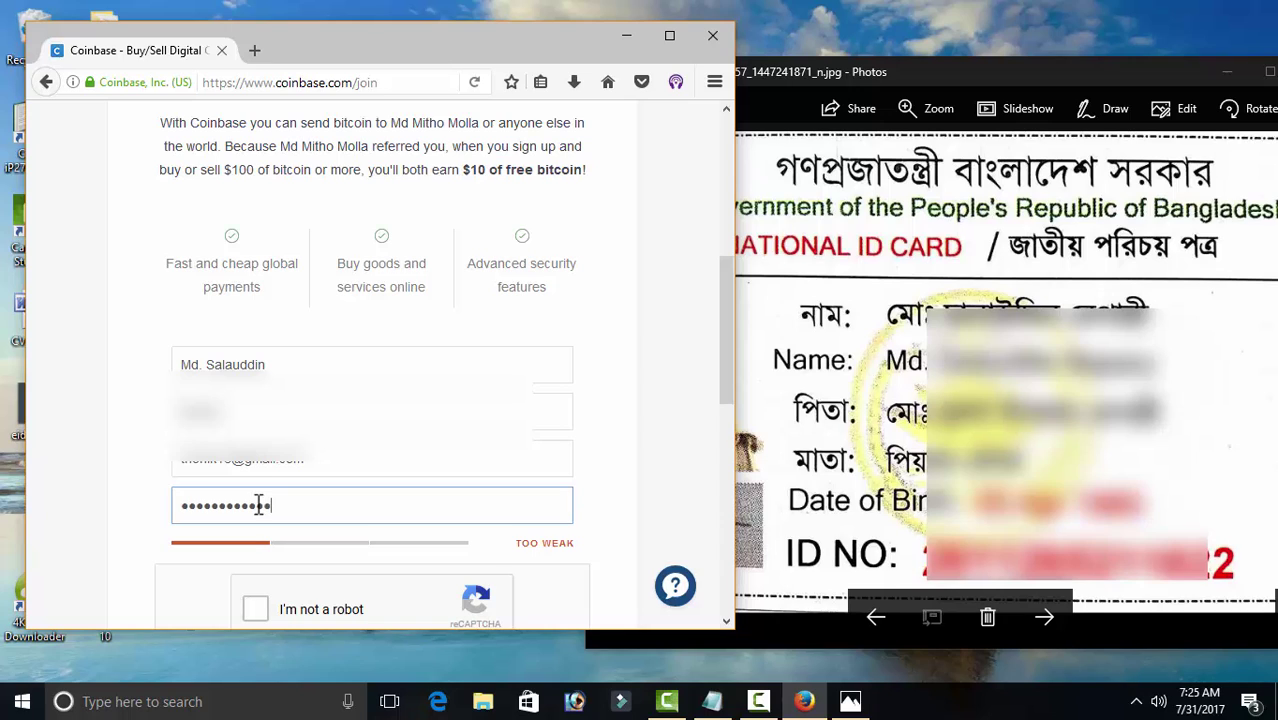
{"action": "type", "text": "•"}
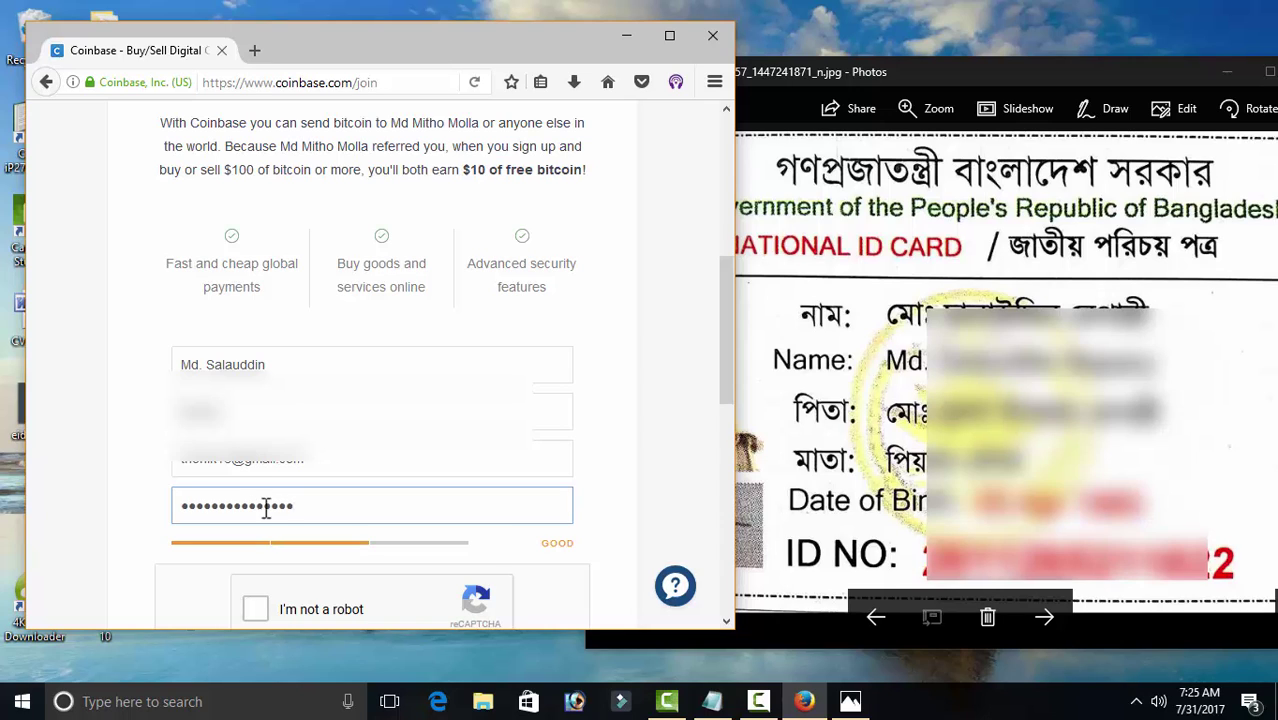
{"action": "type", "text": "•"}
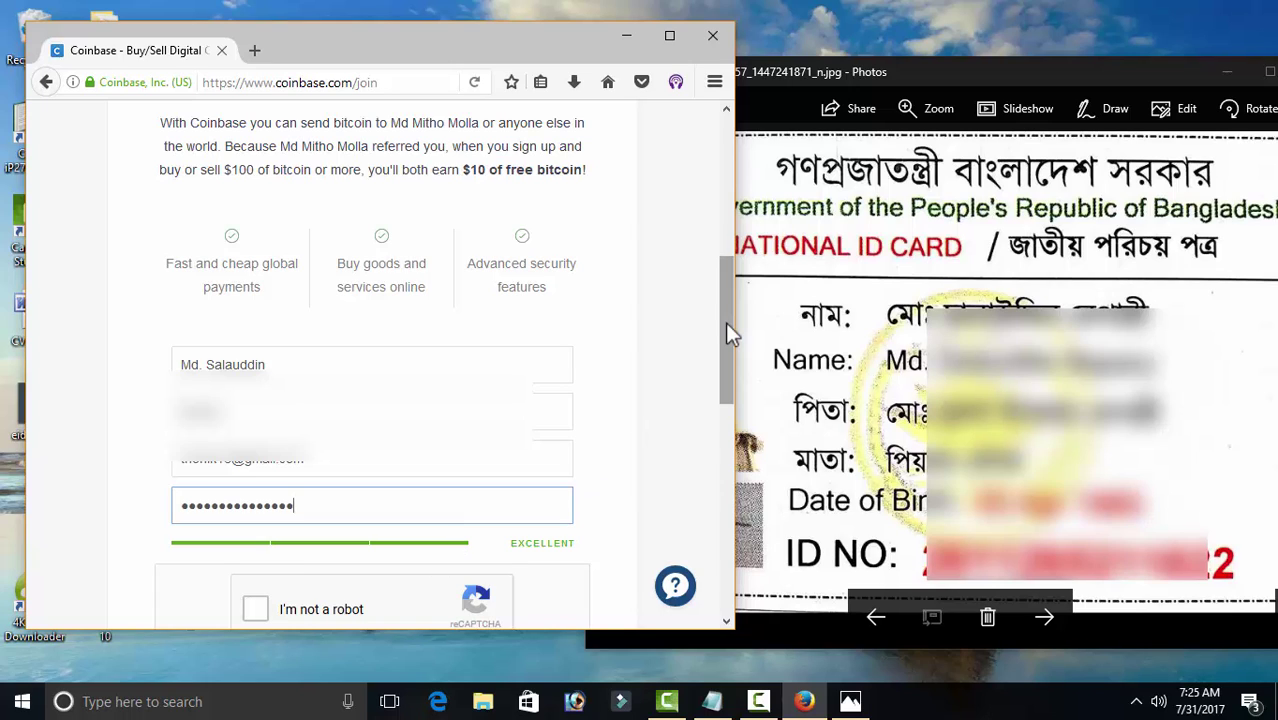
{"action": "left_click_drag", "start_coordinate": [725, 321], "coordinate": [724, 396]}
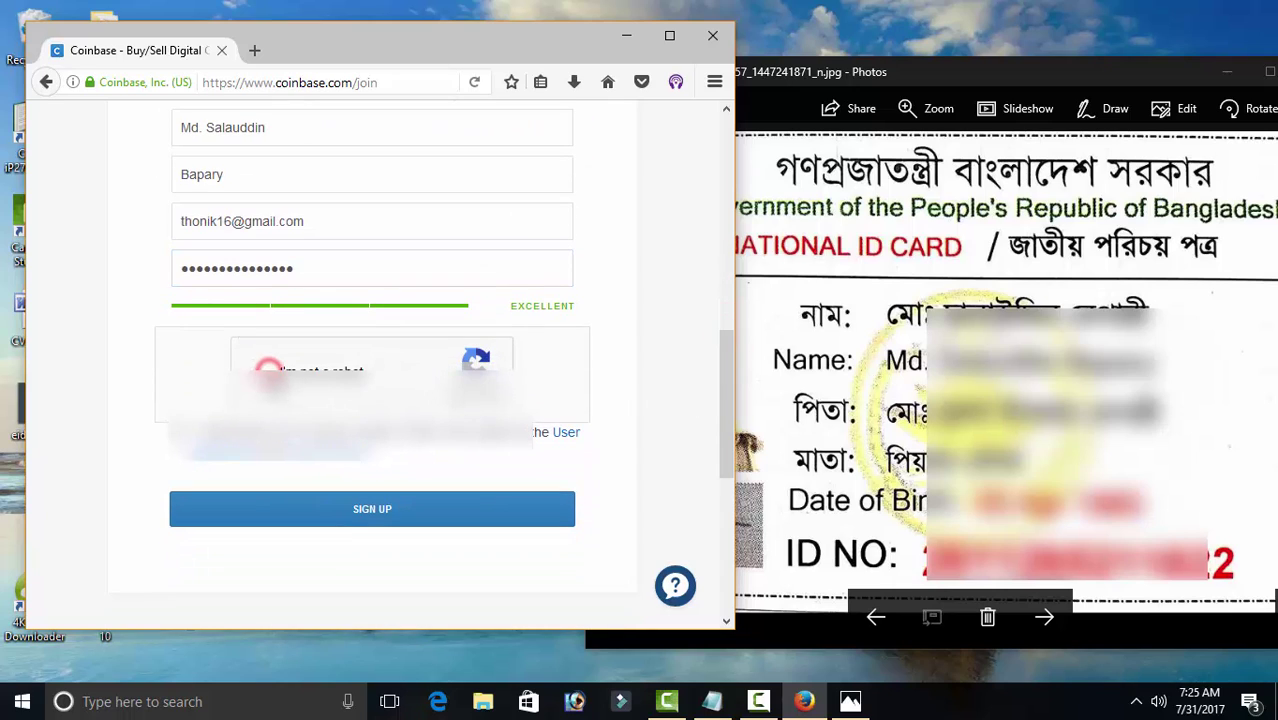
Step: Tick I'm not a robot and the 18+ terms box, then submit the sign-up form
{"action": "left_click", "coordinate": [260, 380]}
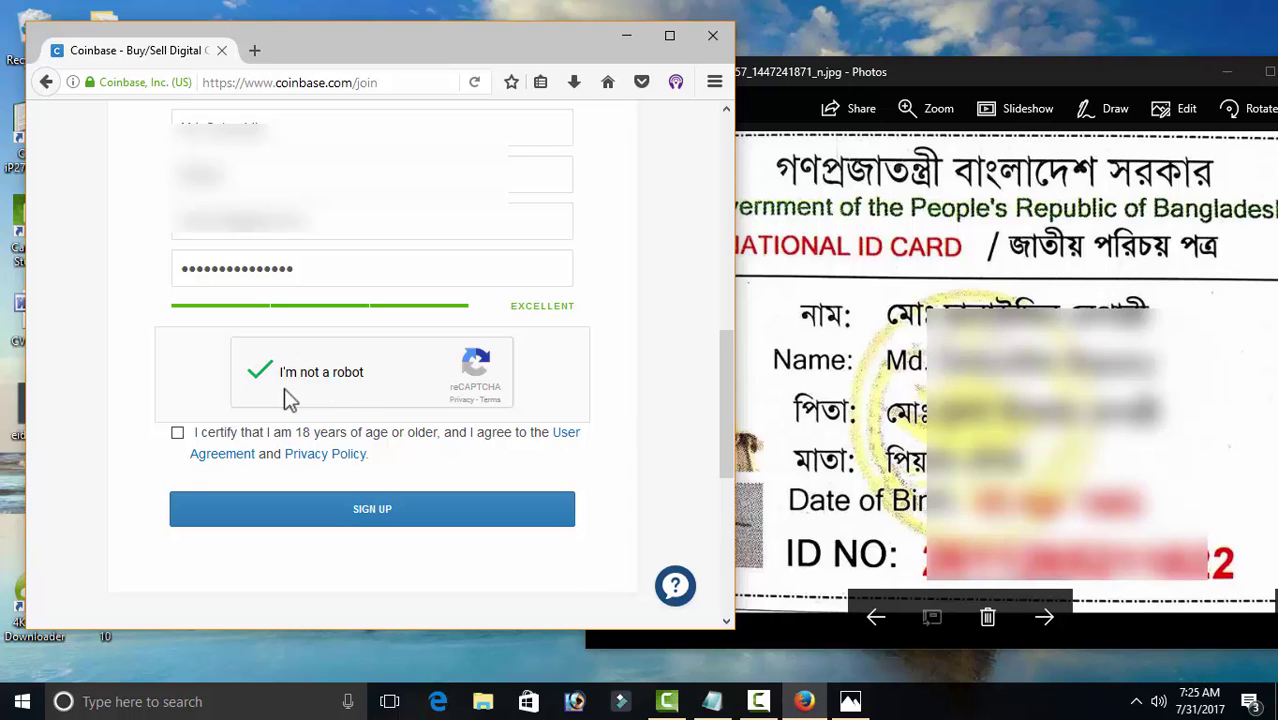
{"action": "left_click", "coordinate": [177, 433]}
{"action": "left_click_drag", "start_coordinate": [241, 435], "coordinate": [357, 440]}
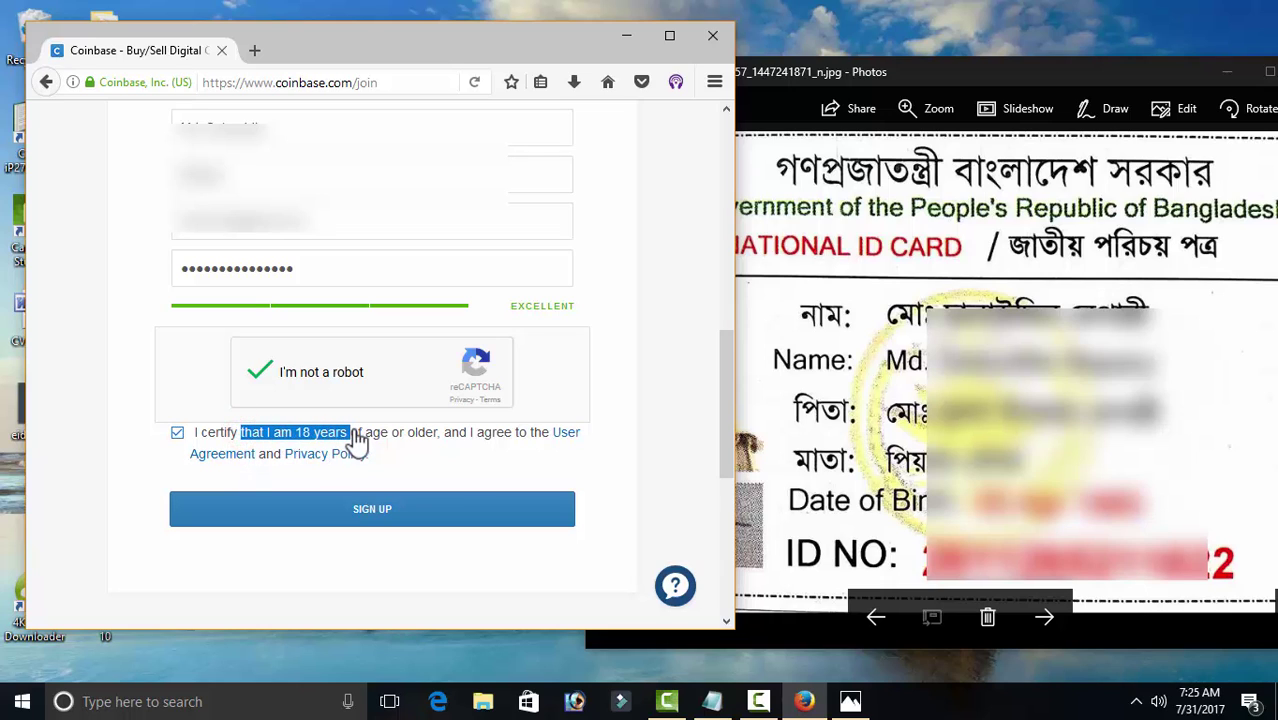
{"action": "left_click", "coordinate": [355, 514]}
Step: Dismiss the save-login prompt, close the ID card photo viewer, and maximize Firefox
{"action": "left_click", "coordinate": [195, 268]}
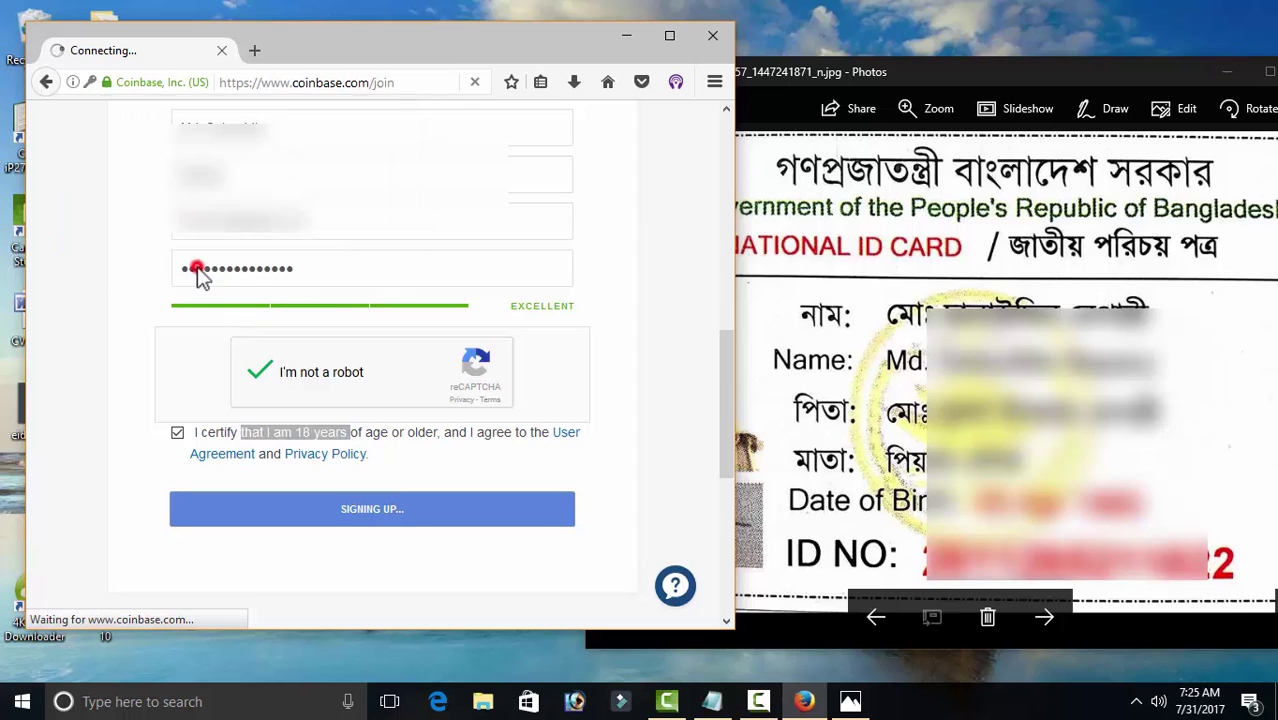
{"action": "left_click_drag", "start_coordinate": [1137, 76], "coordinate": [1021, 72]}
{"action": "left_click", "coordinate": [1143, 67]}
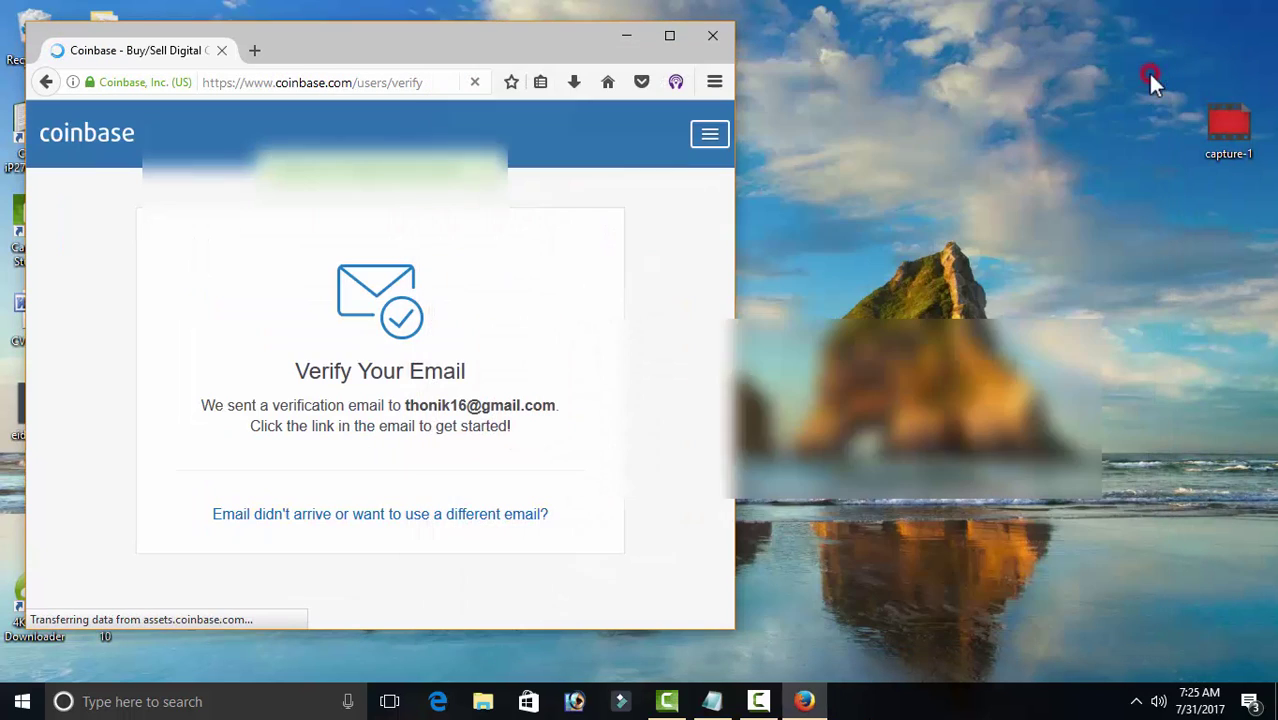
{"action": "left_click", "coordinate": [670, 38]}
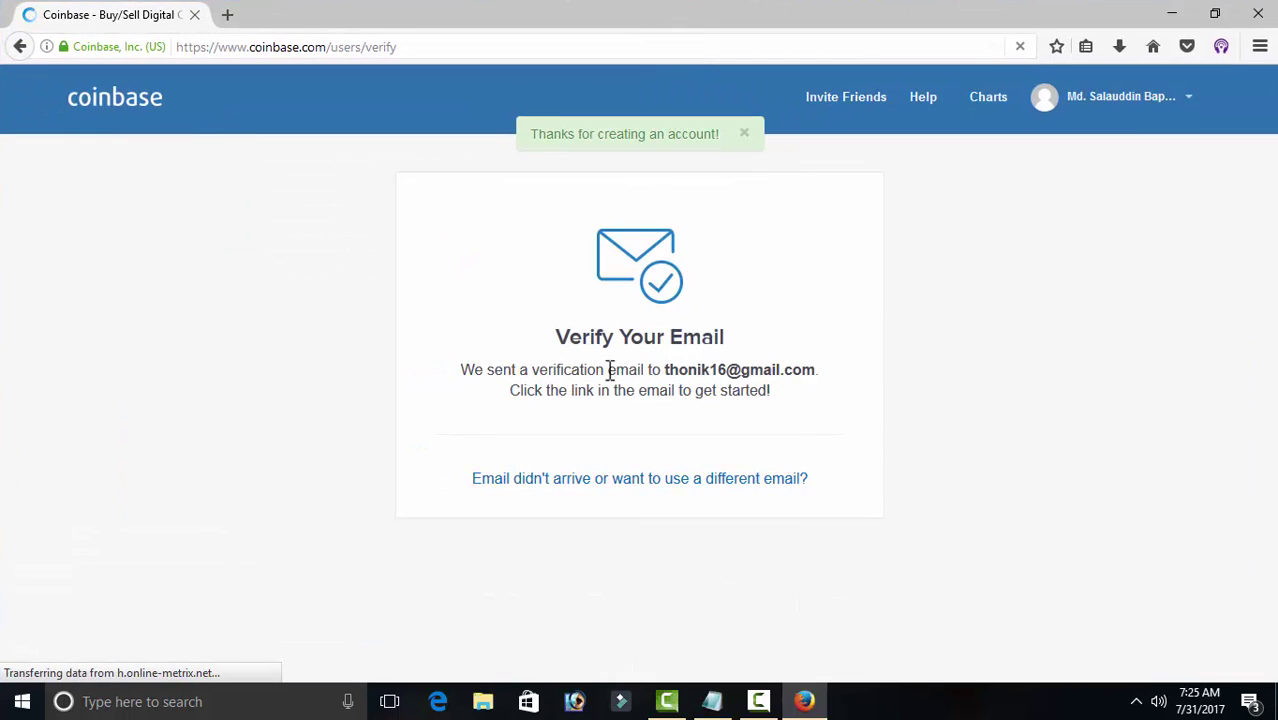
{"action": "left_click_drag", "start_coordinate": [668, 369], "coordinate": [800, 366]}
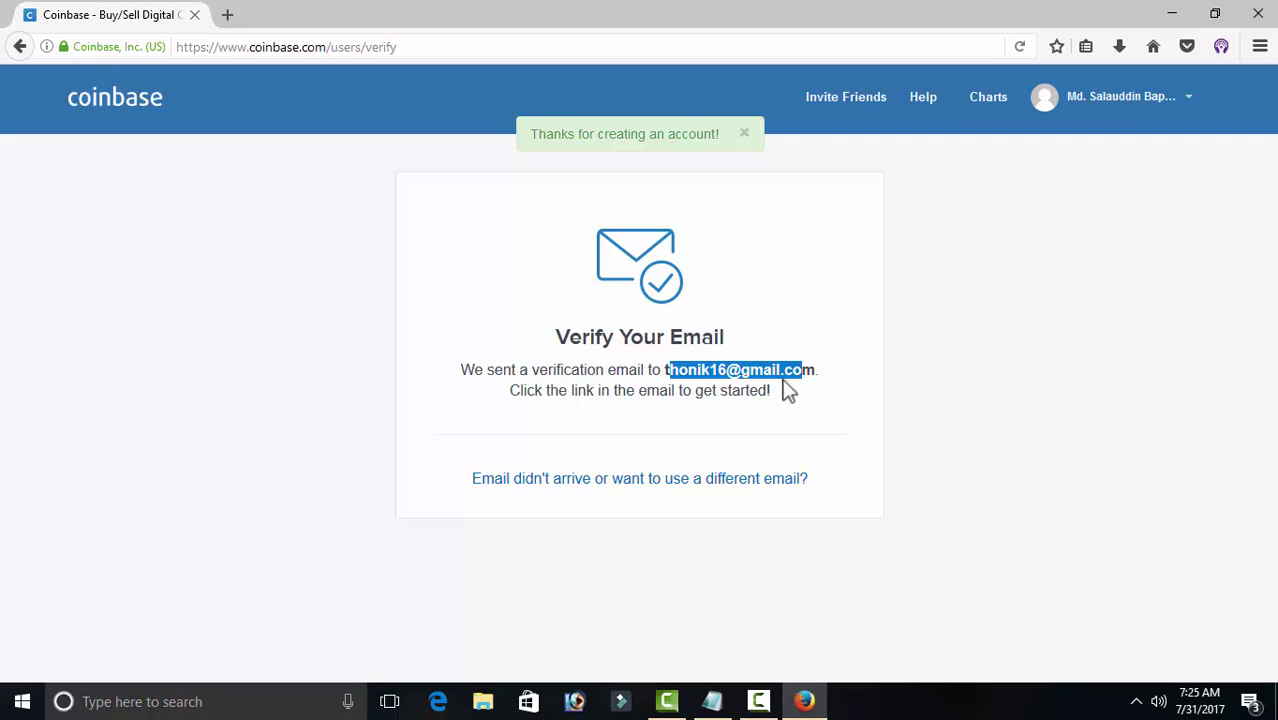
Step: Open Coinbase's verification email in Gmail and follow its Verify Email Address link
{"action": "left_click", "coordinate": [227, 14]}
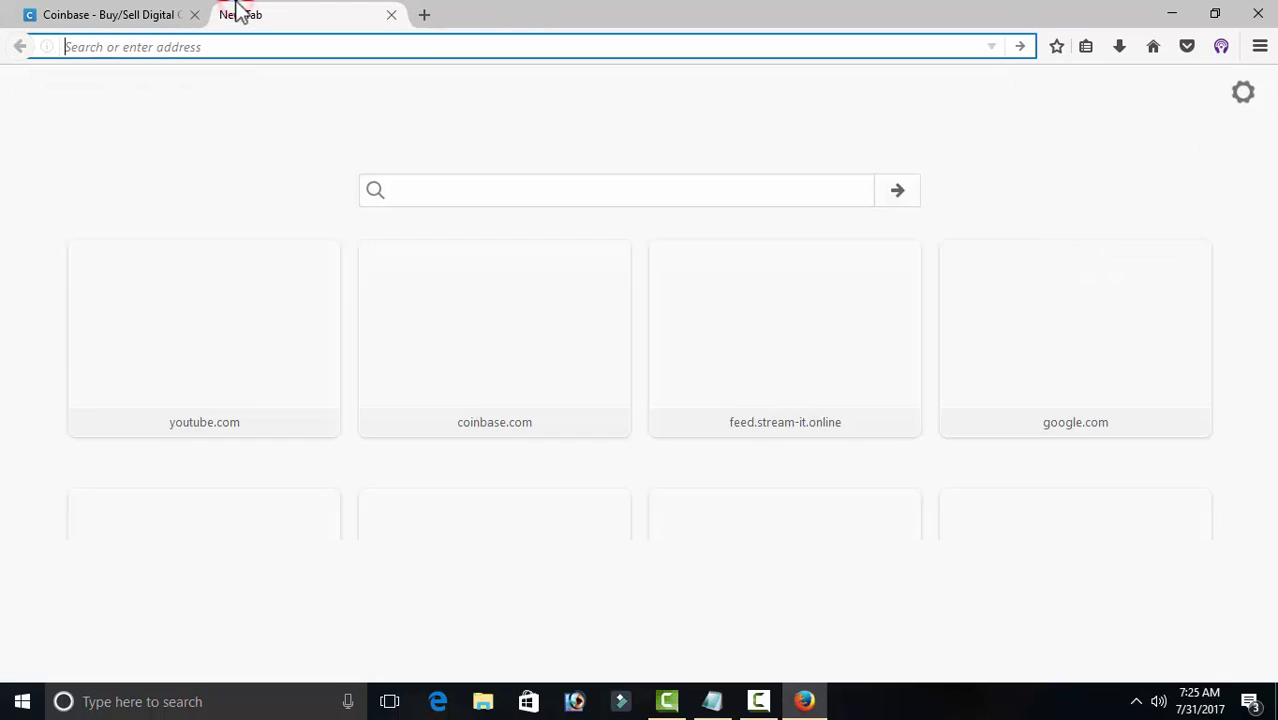
{"action": "type", "text": "m"}
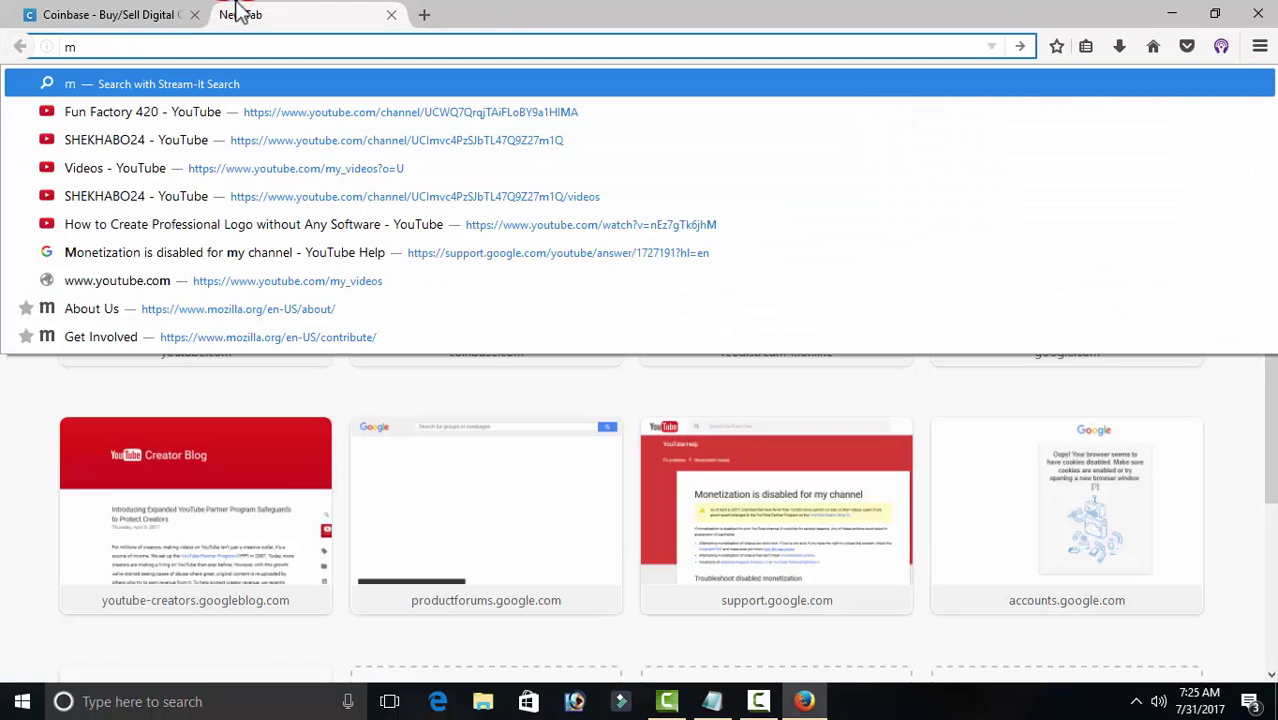
{"action": "type", "text": "a"}
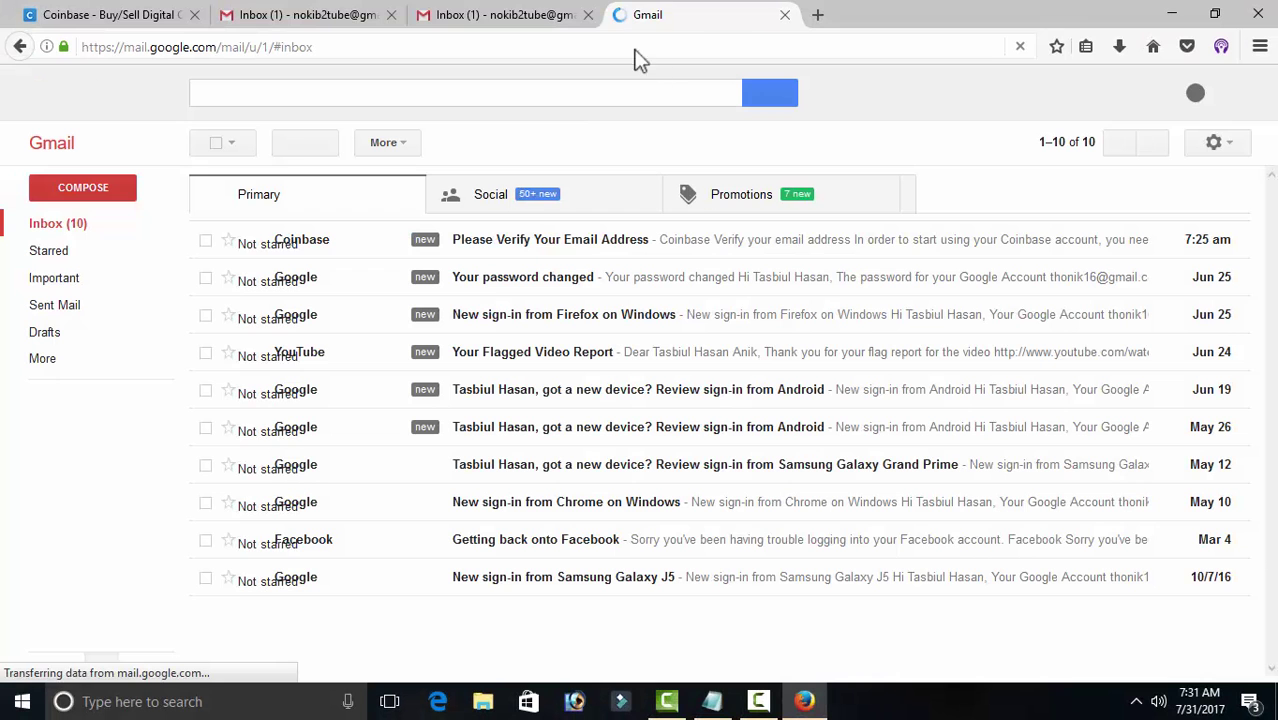
{"action": "left_click", "coordinate": [588, 14]}
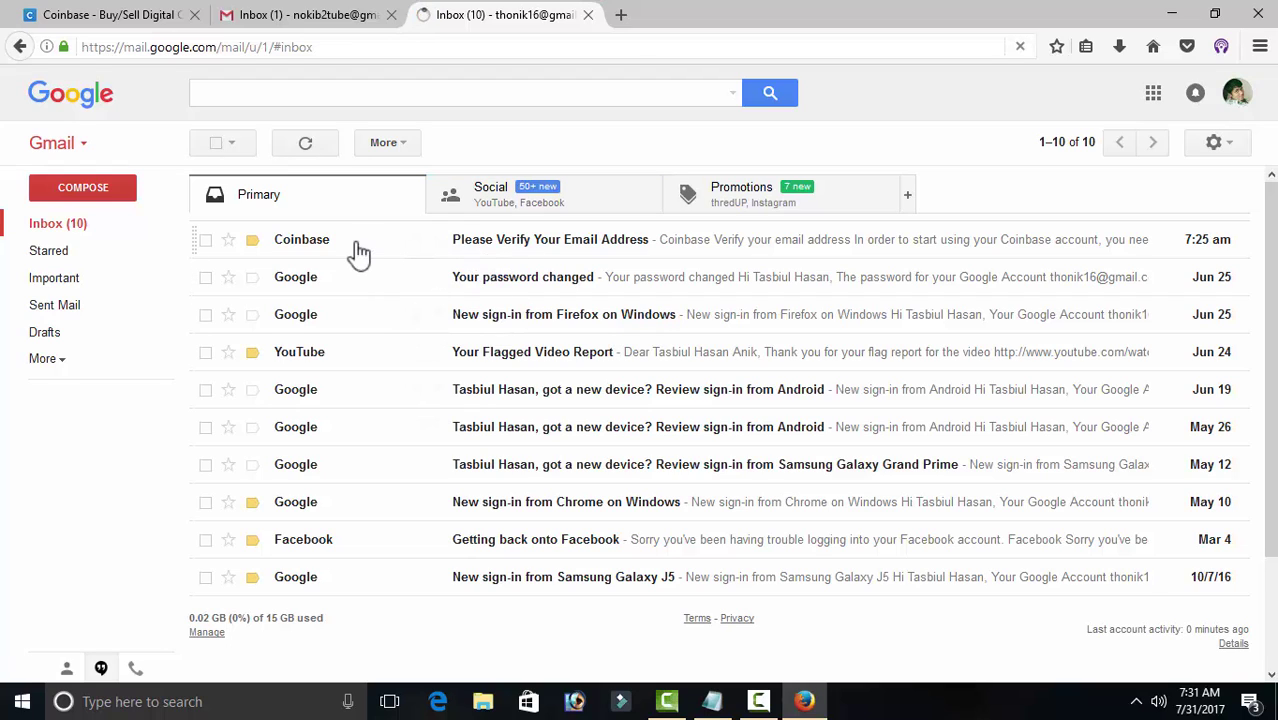
{"action": "left_click", "coordinate": [507, 243]}
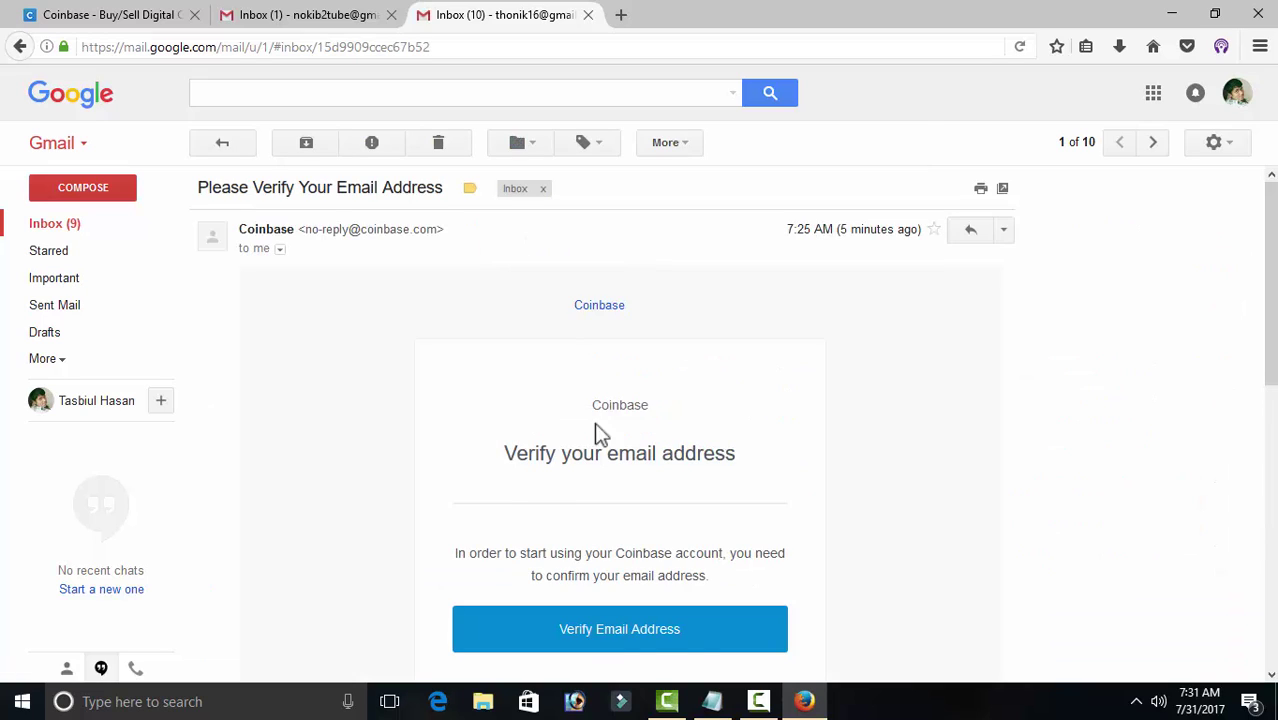
{"action": "left_click_drag", "start_coordinate": [1272, 266], "coordinate": [1272, 359]}
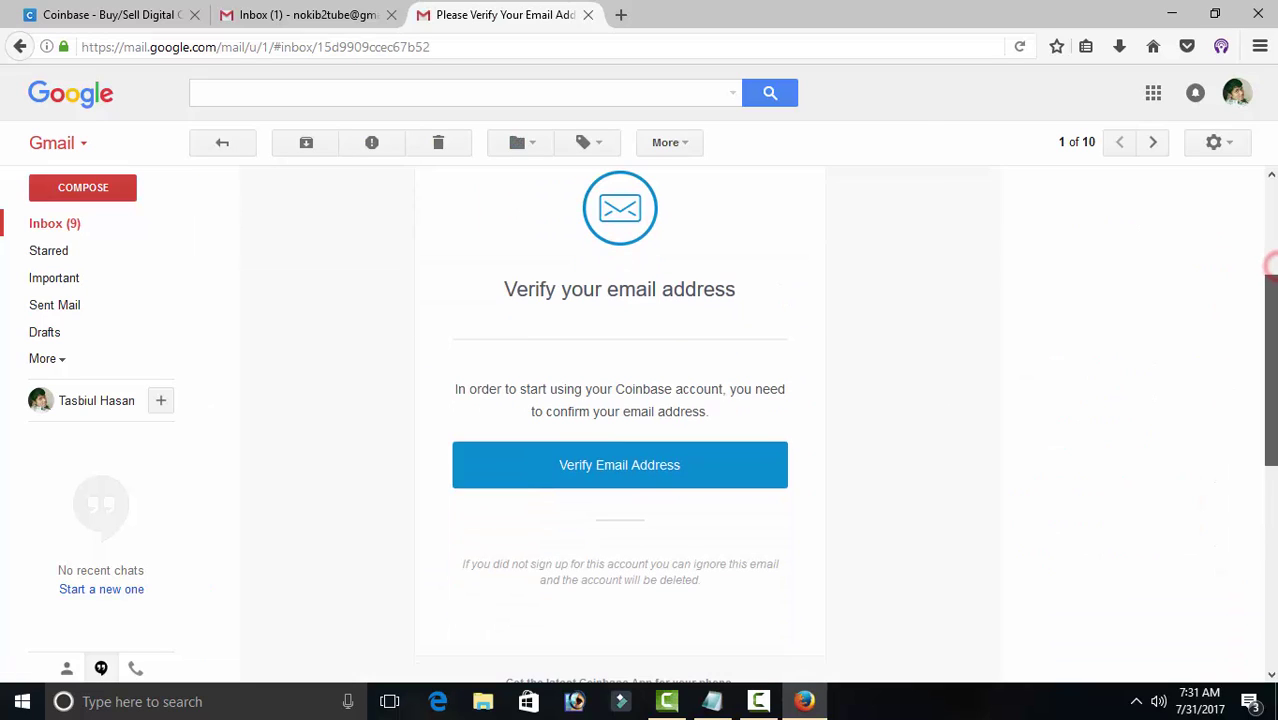
{"action": "left_click", "coordinate": [594, 474]}
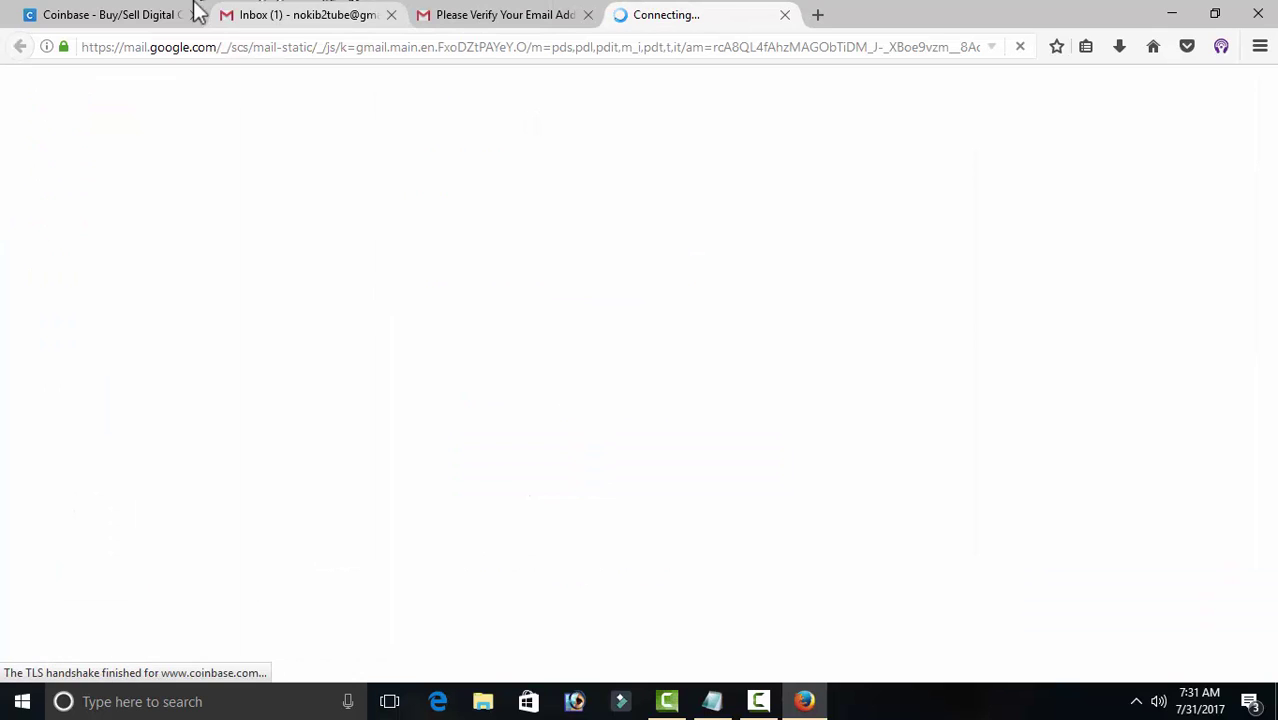
Step: Close the old Coinbase and Gmail inbox tabs and dismiss the Bitcoin Cash notice
{"action": "left_click", "coordinate": [193, 14]}
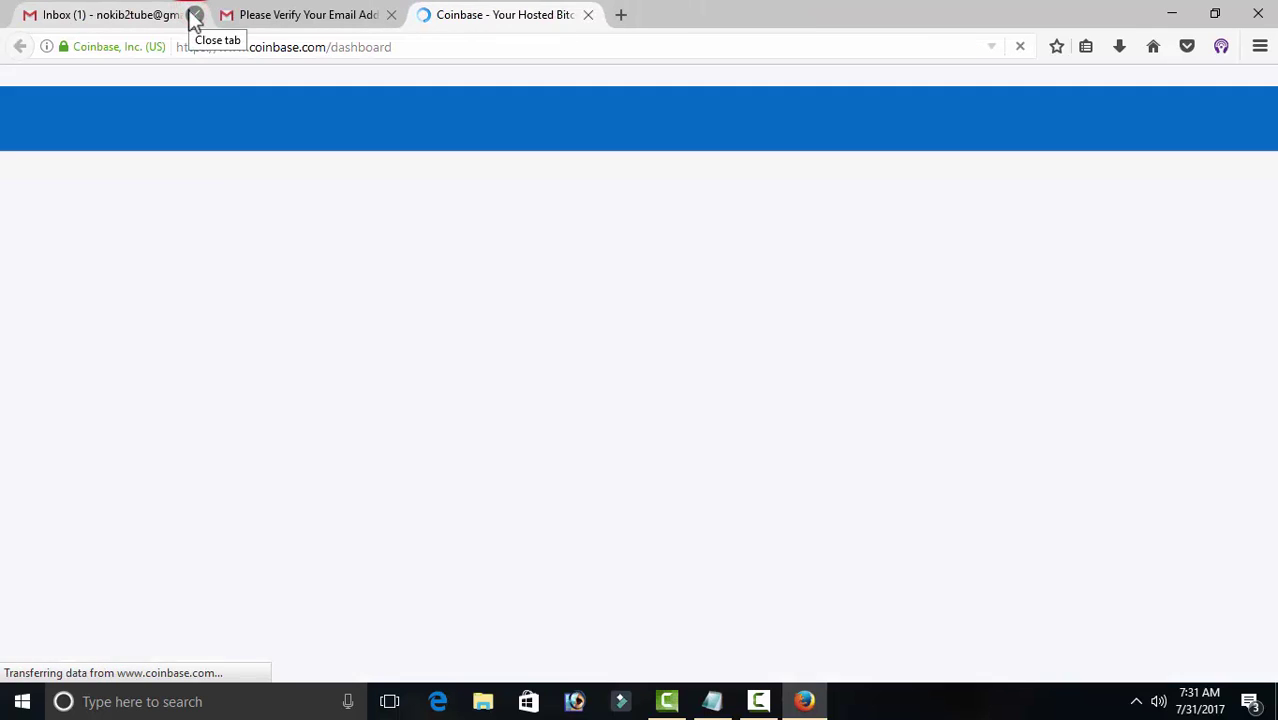
{"action": "left_click", "coordinate": [194, 15]}
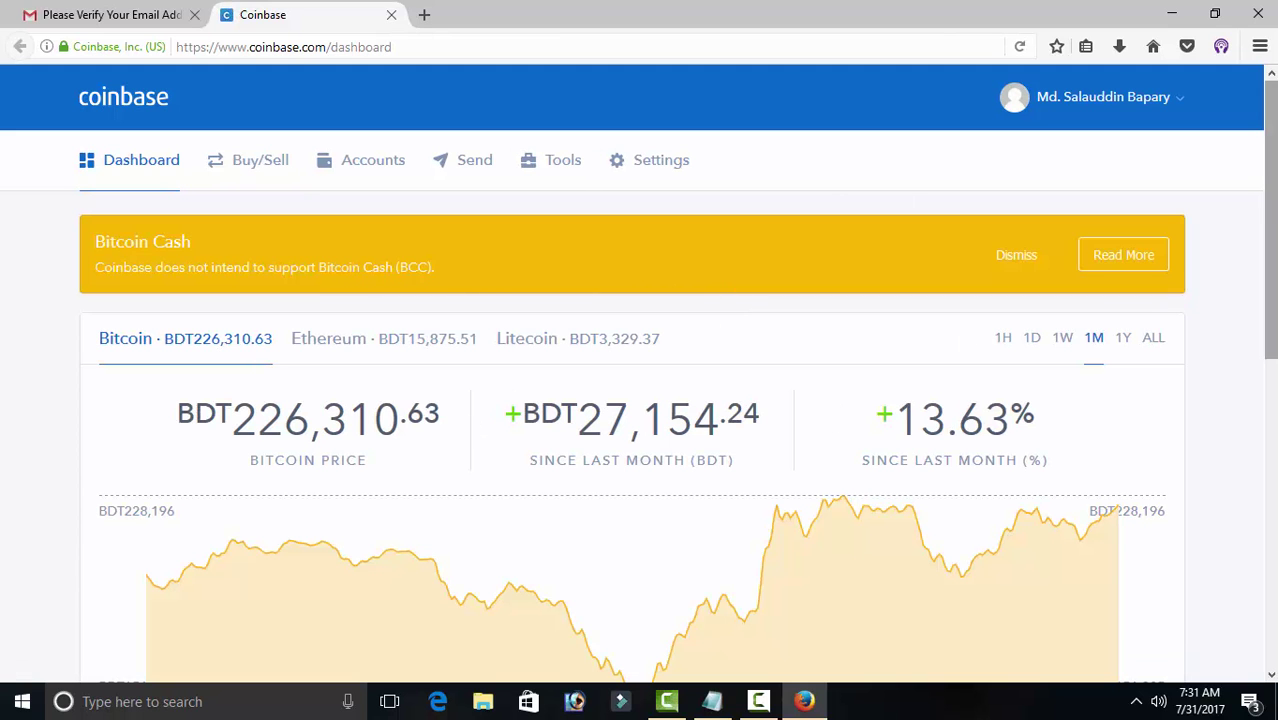
{"action": "left_click", "coordinate": [1017, 258]}
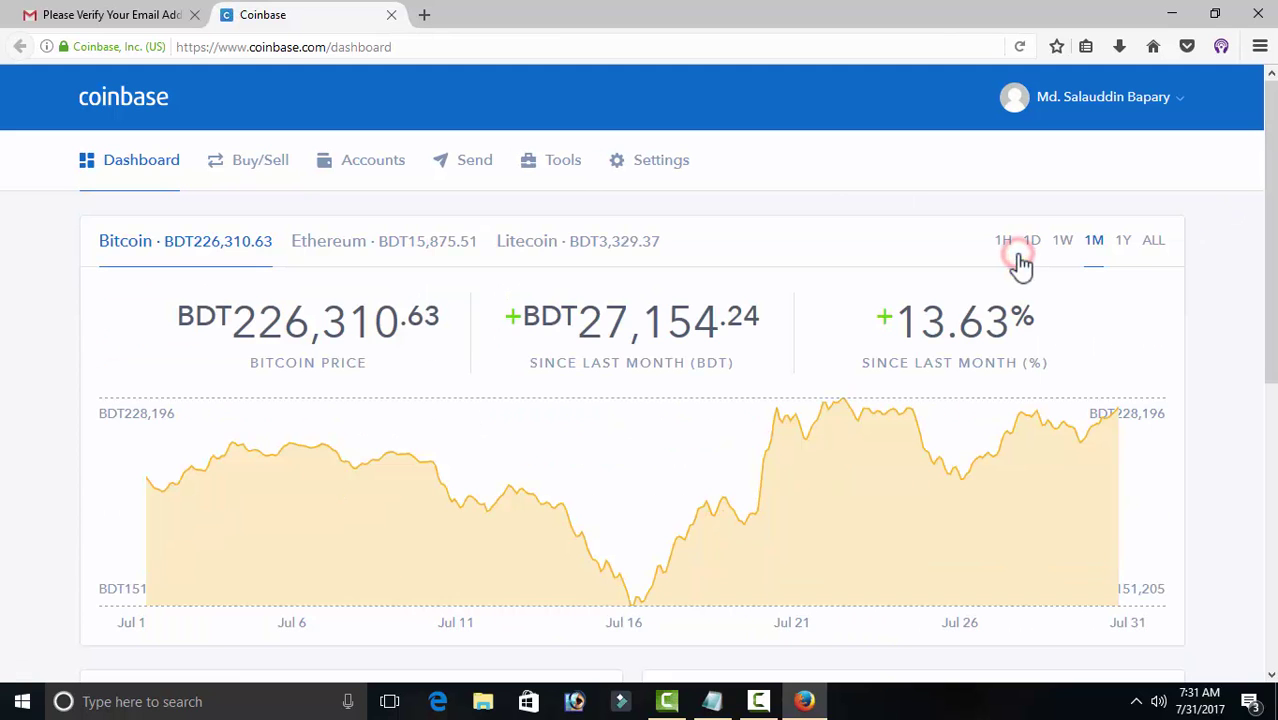
{"action": "left_click_drag", "start_coordinate": [1272, 200], "coordinate": [1274, 150]}
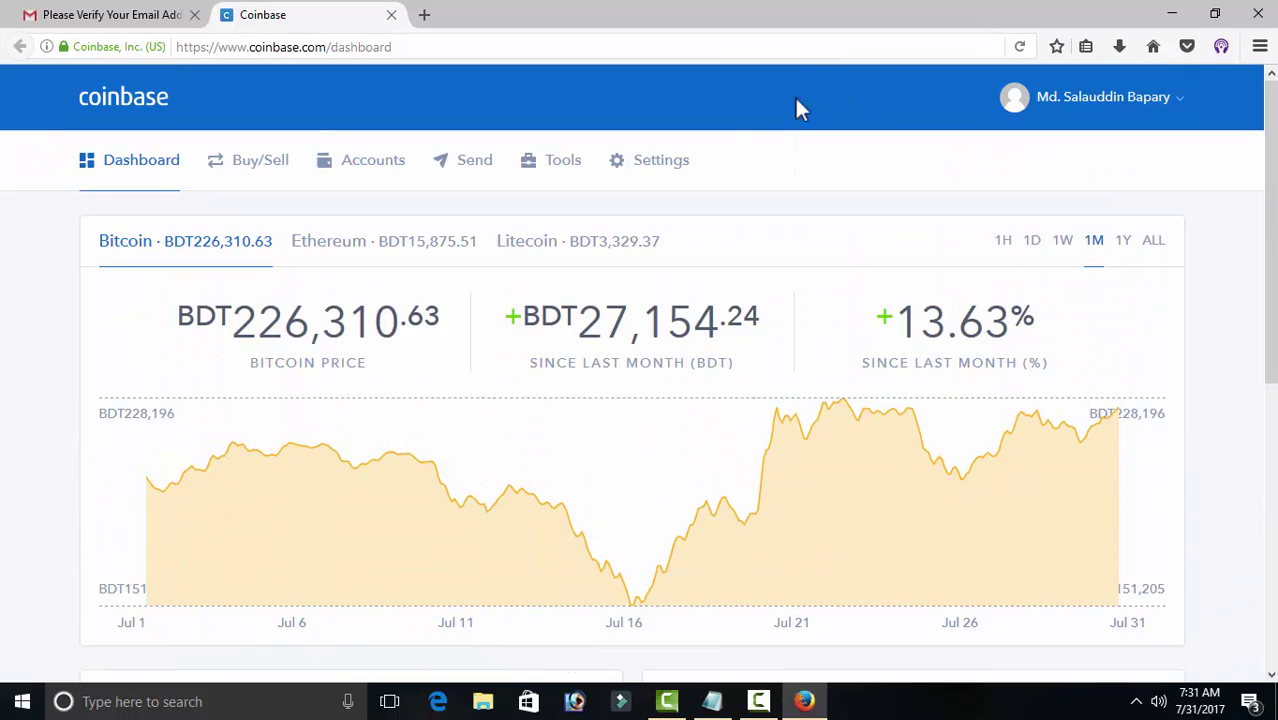
Step: Open Settings and start changing the profile picture via Upload
{"action": "left_click", "coordinate": [616, 170]}
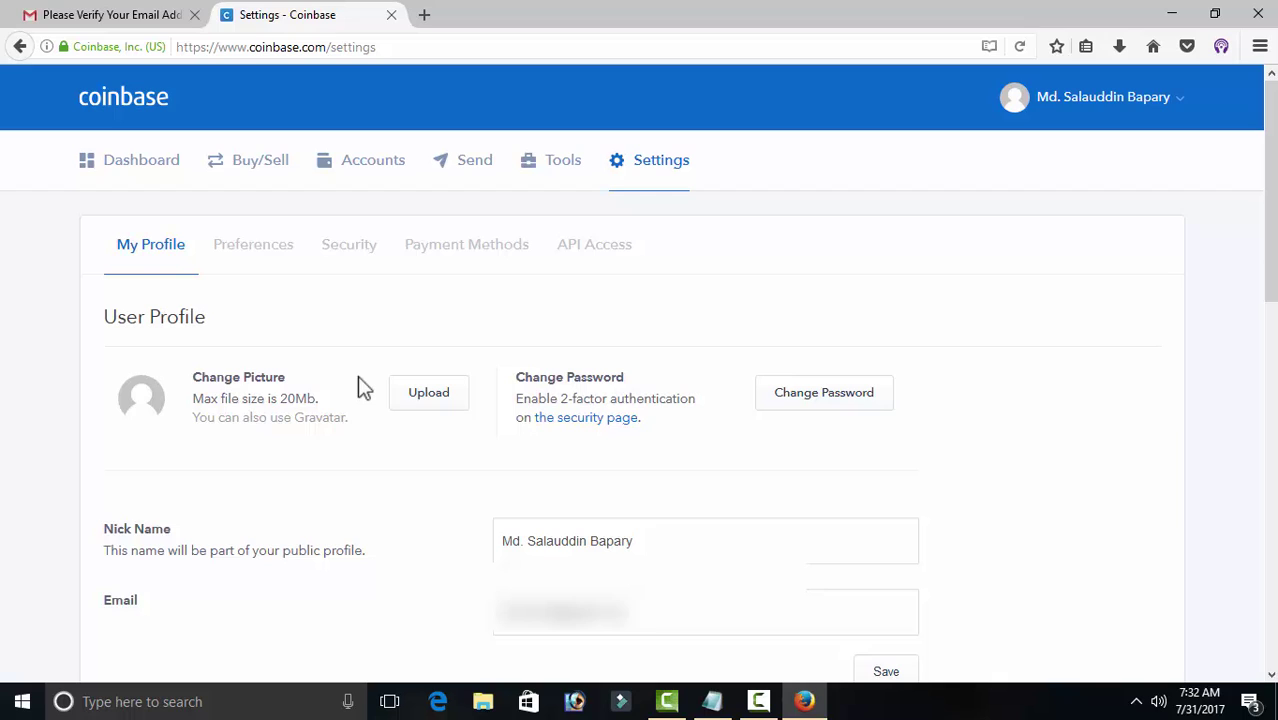
{"action": "left_click", "coordinate": [429, 396]}
Step: Upload the gfvgg photo as the profile picture and save the user profile
{"action": "left_click", "coordinate": [414, 400]}
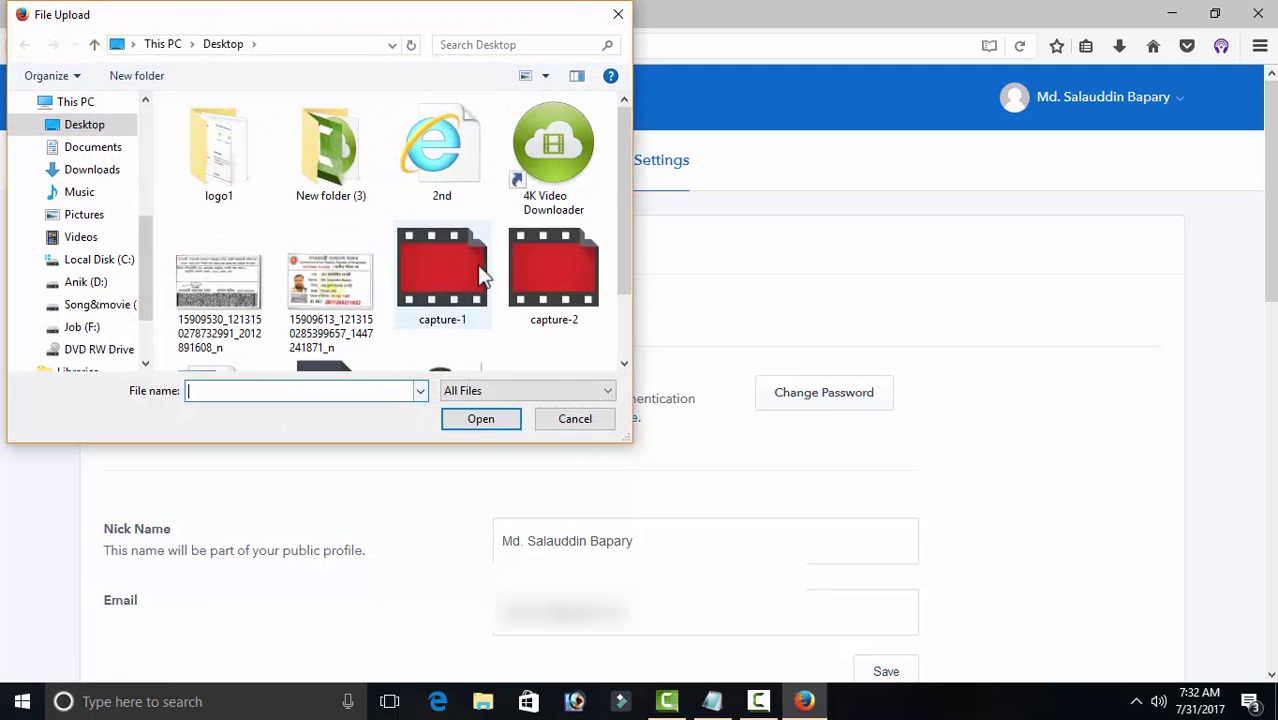
{"action": "left_click_drag", "start_coordinate": [631, 170], "coordinate": [684, 254]}
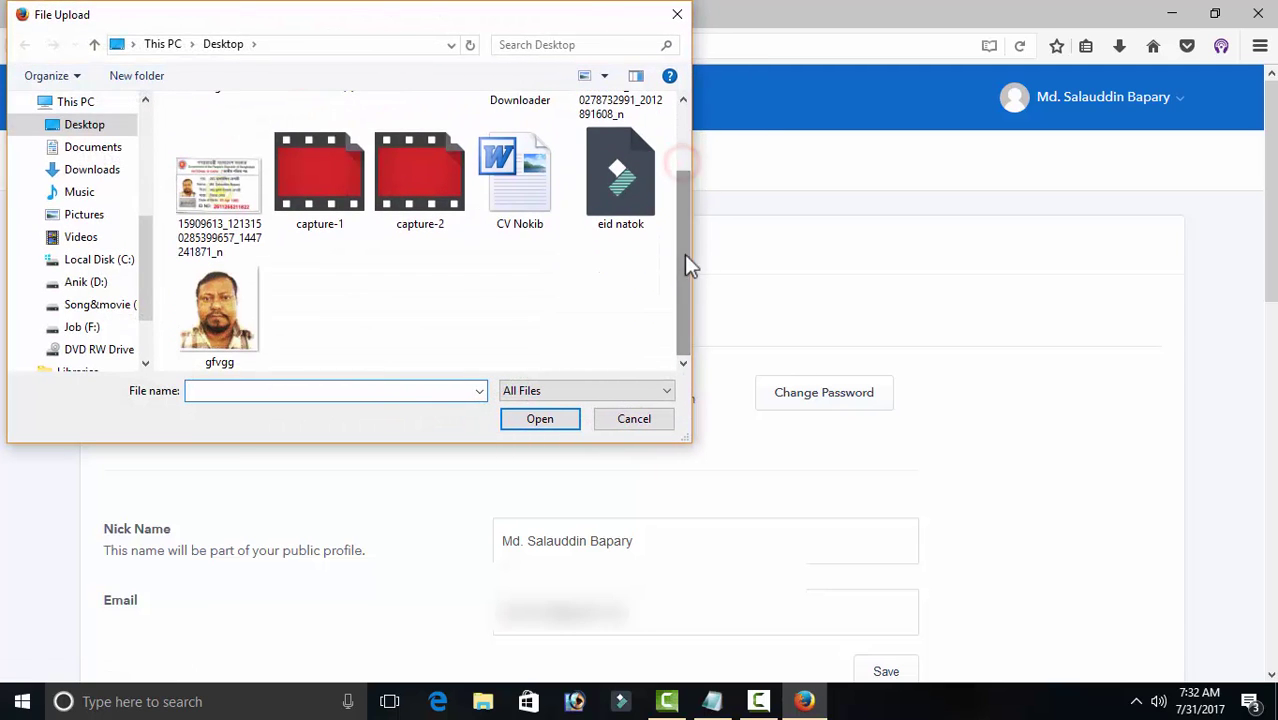
{"action": "double_click", "coordinate": [256, 292]}
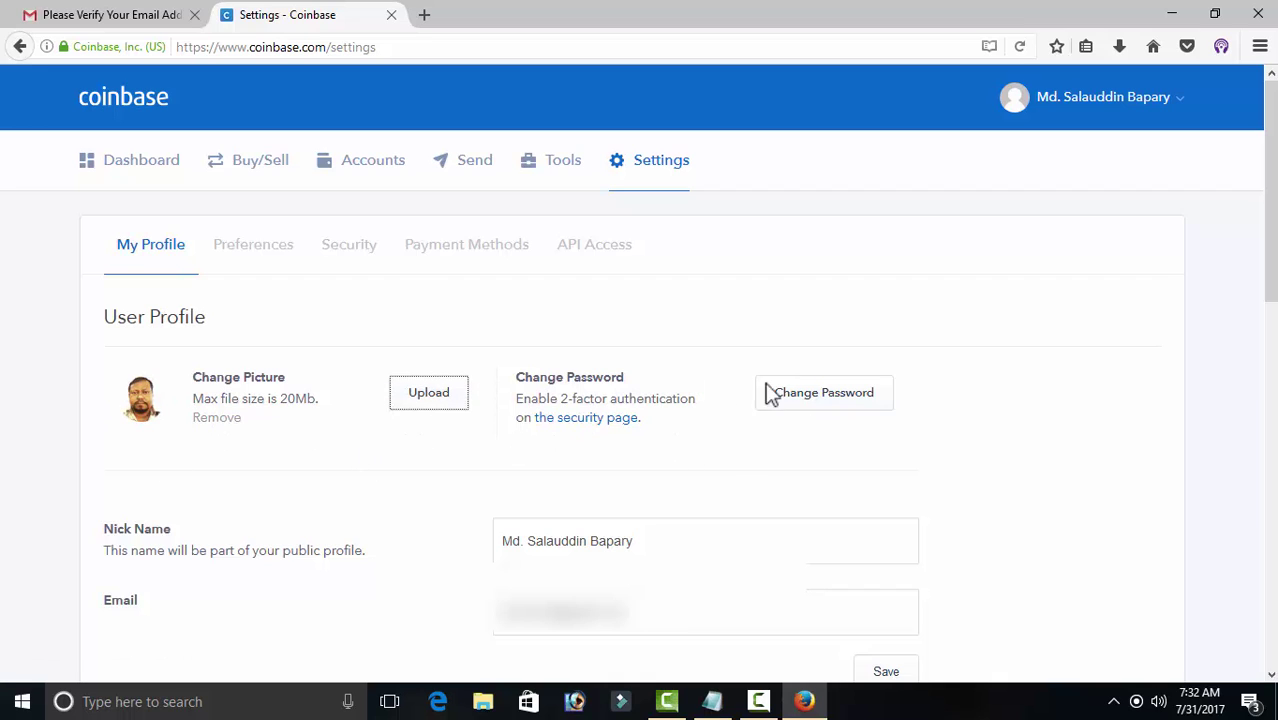
{"action": "left_click_drag", "start_coordinate": [1271, 137], "coordinate": [1271, 248]}
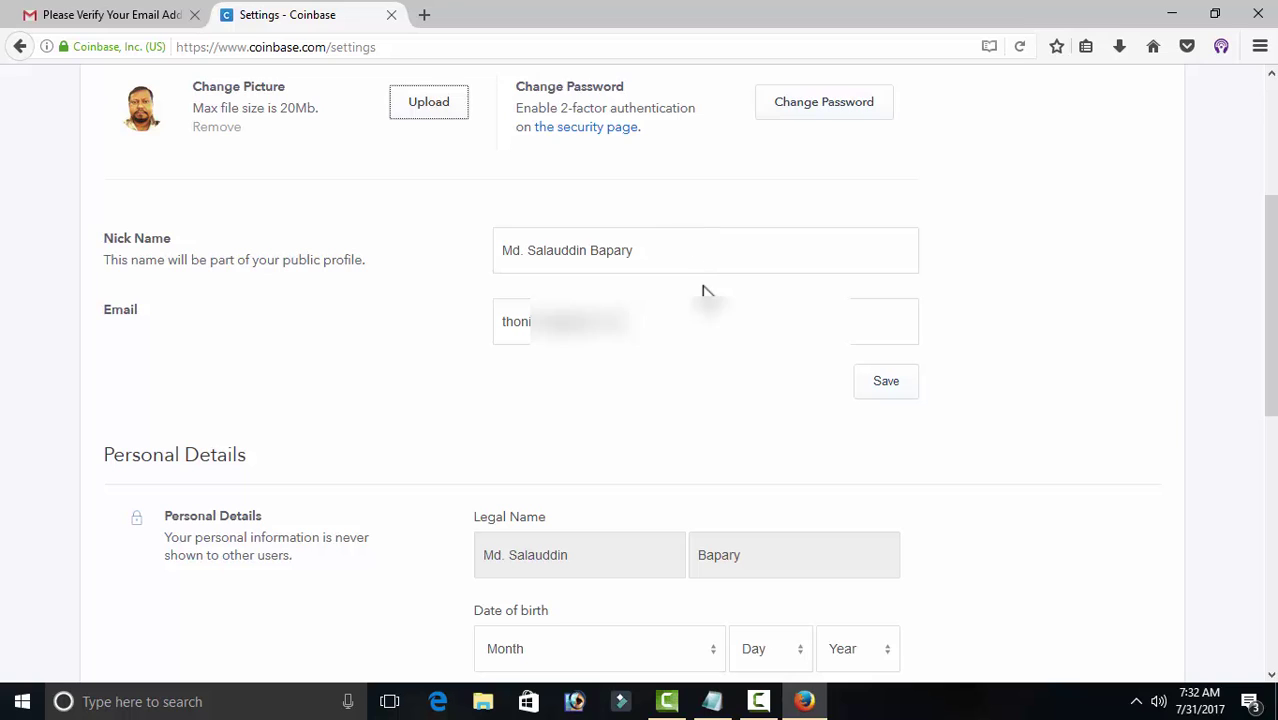
{"action": "left_click", "coordinate": [887, 383]}
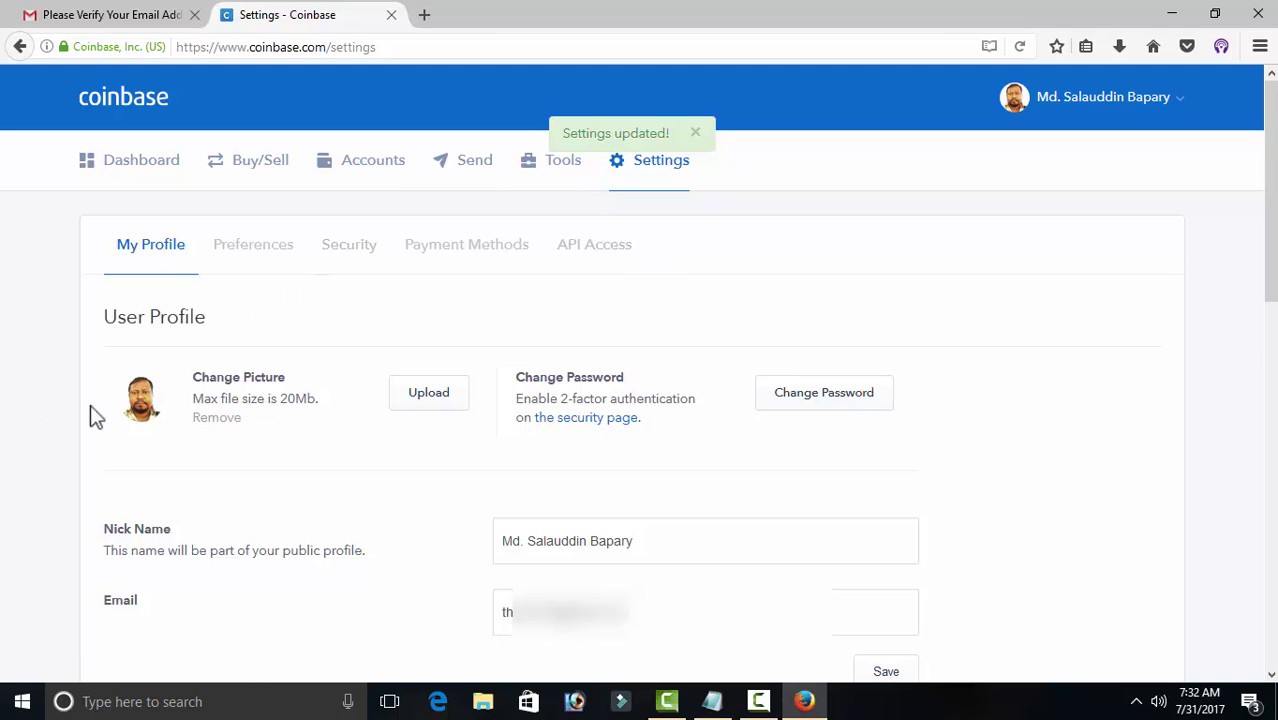
Step: Scroll to Personal Details, open the birth Month list, and restore Firefox to a smaller window
{"action": "left_click_drag", "start_coordinate": [1268, 222], "coordinate": [1273, 458]}
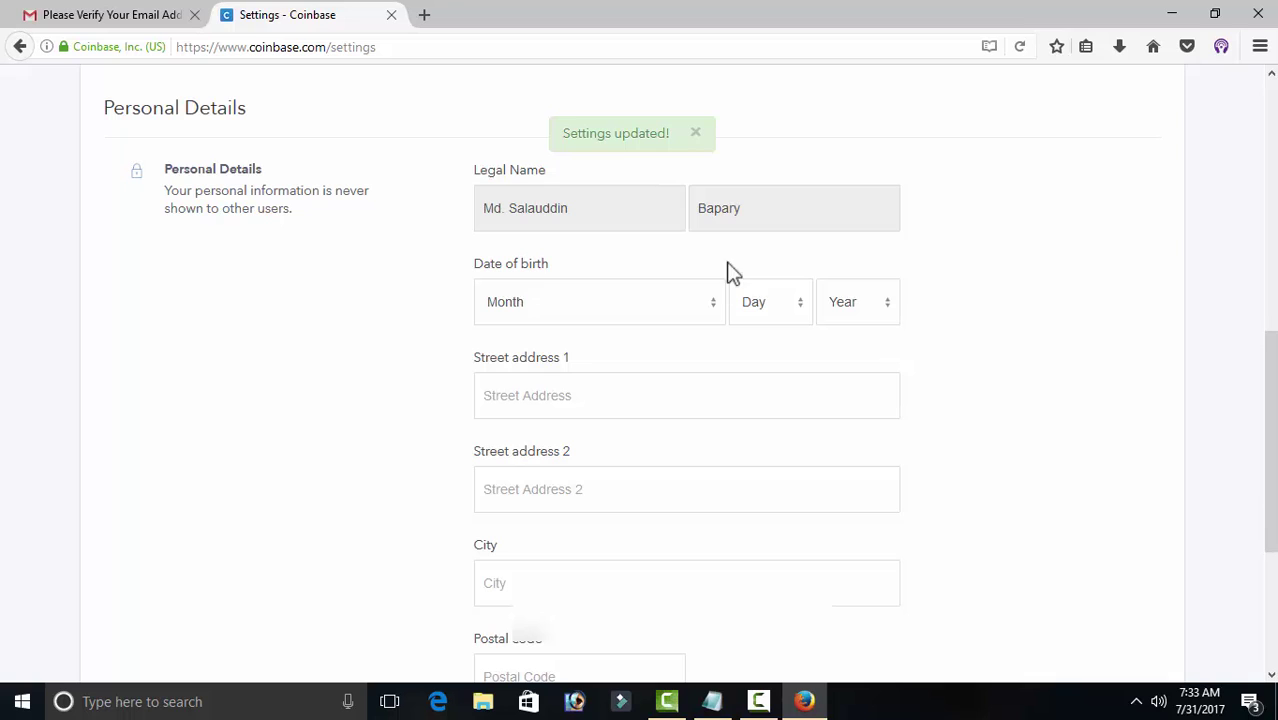
{"action": "left_click", "coordinate": [504, 305]}
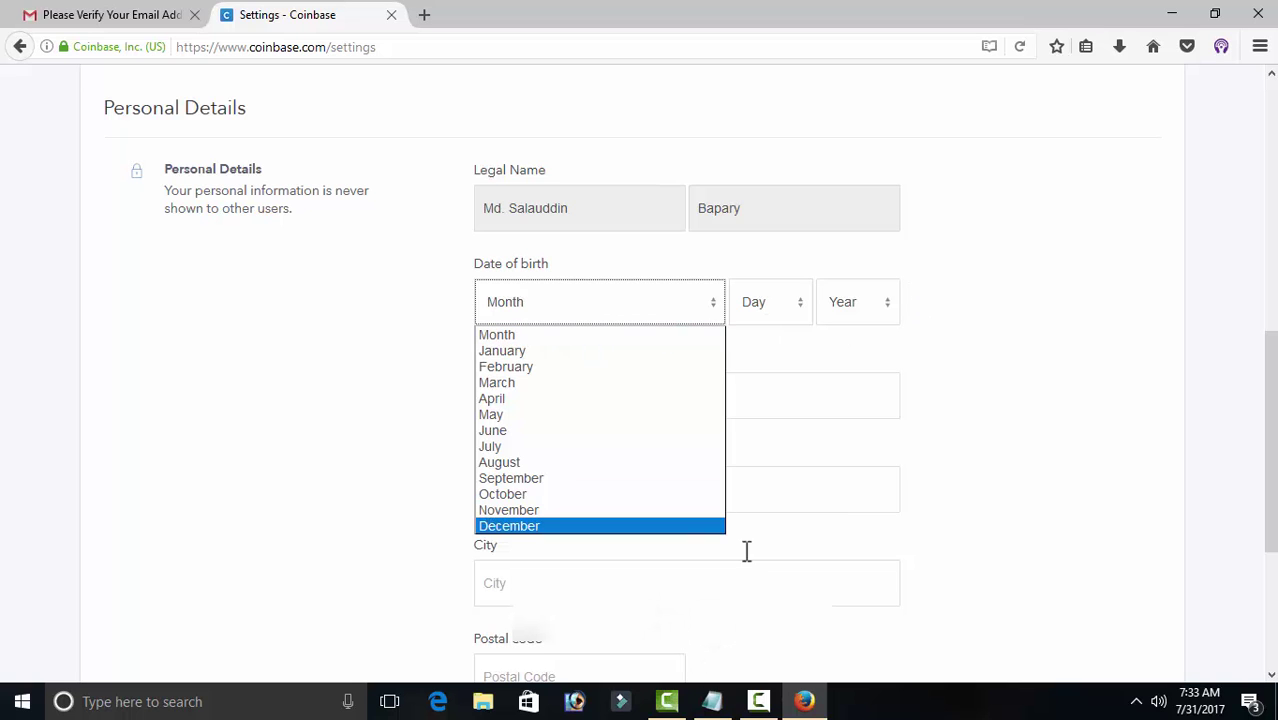
{"action": "left_click", "coordinate": [1207, 10]}
Step: Open the National ID card image from the desktop, then maximize Firefox on Coinbase settings again
{"action": "left_click_drag", "start_coordinate": [530, 36], "coordinate": [818, 112]}
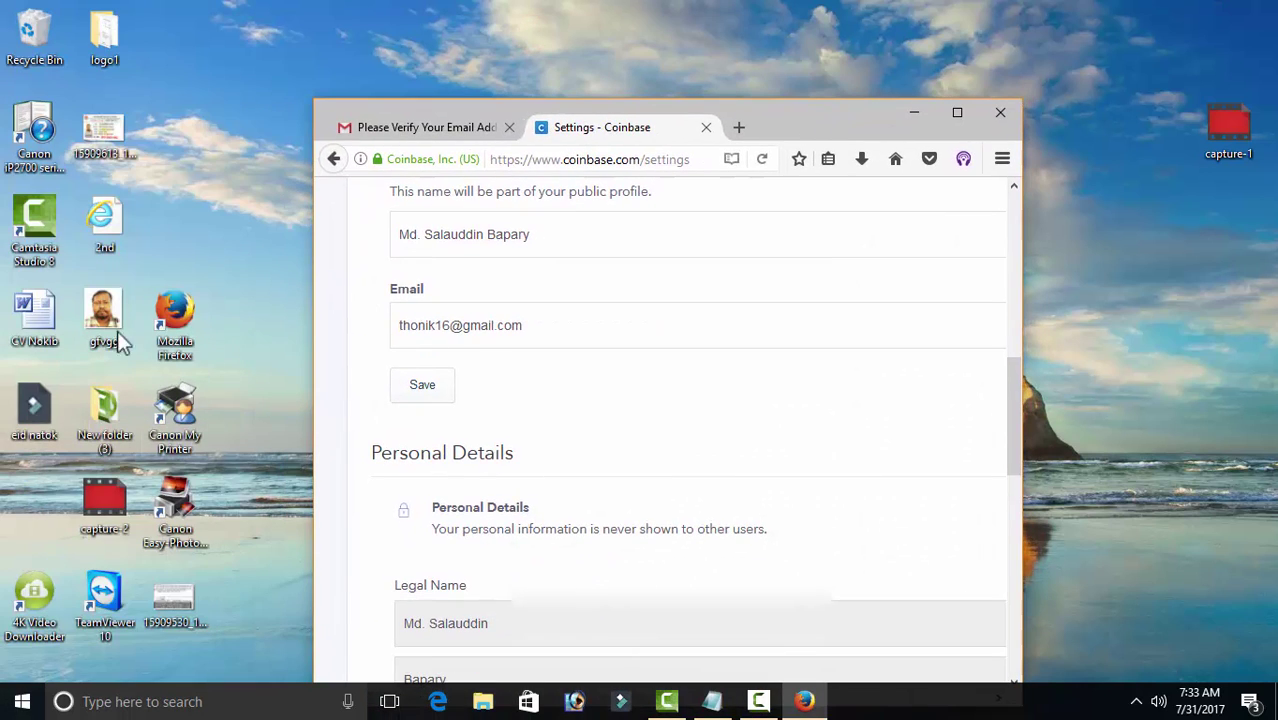
{"action": "double_click", "coordinate": [104, 130]}
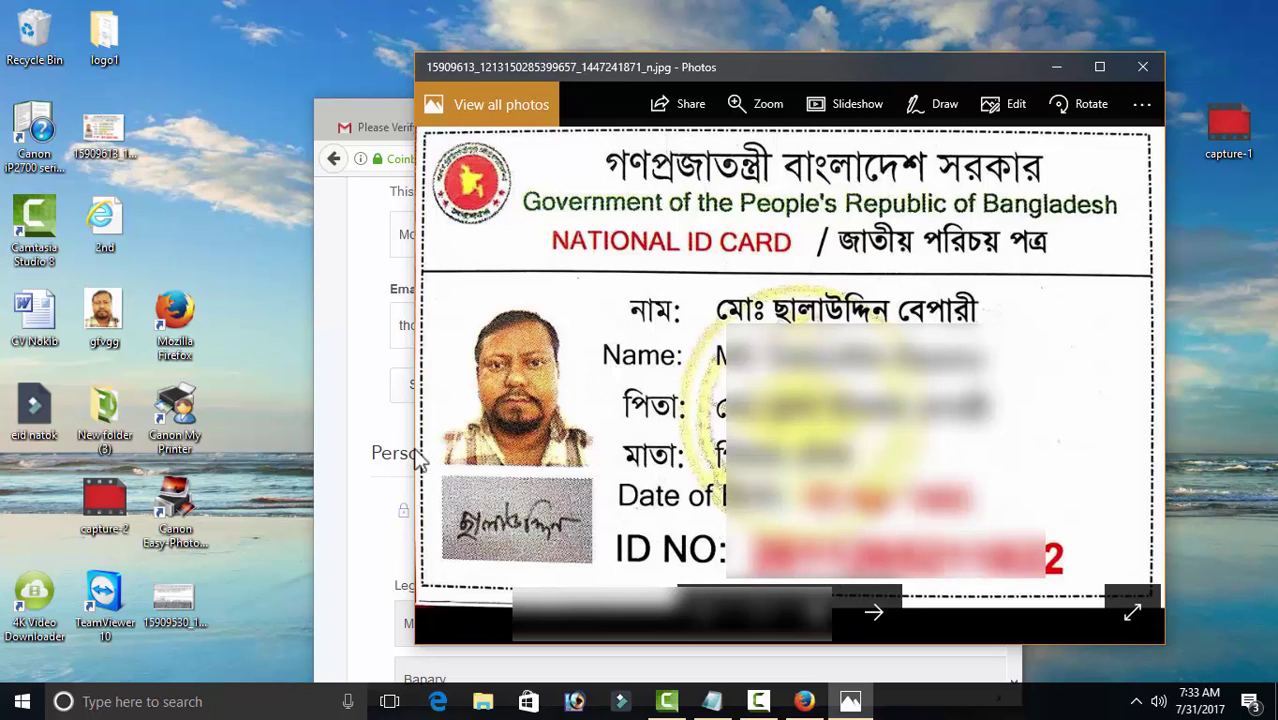
{"action": "left_click", "coordinate": [366, 514]}
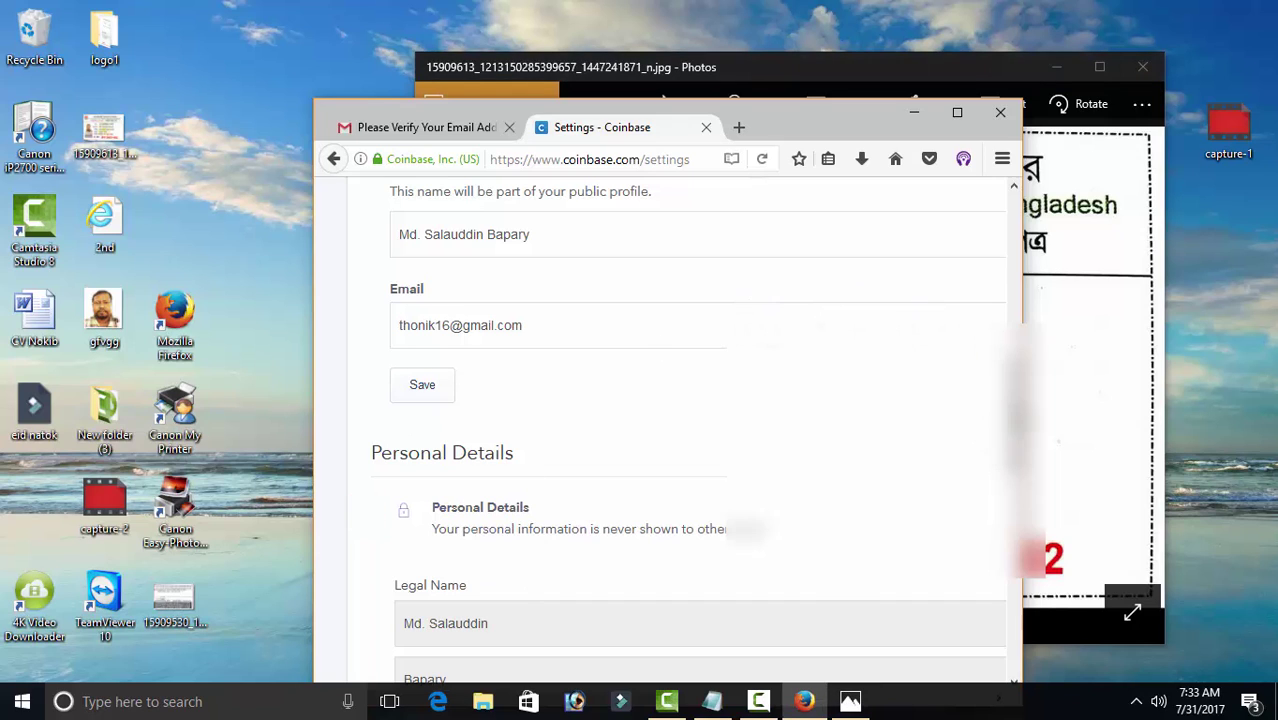
{"action": "scroll", "coordinate": [928, 315], "scroll_direction": "down", "scroll_amount": 4}
{"action": "scroll", "coordinate": [980, 400], "scroll_direction": "up", "scroll_amount": 6}
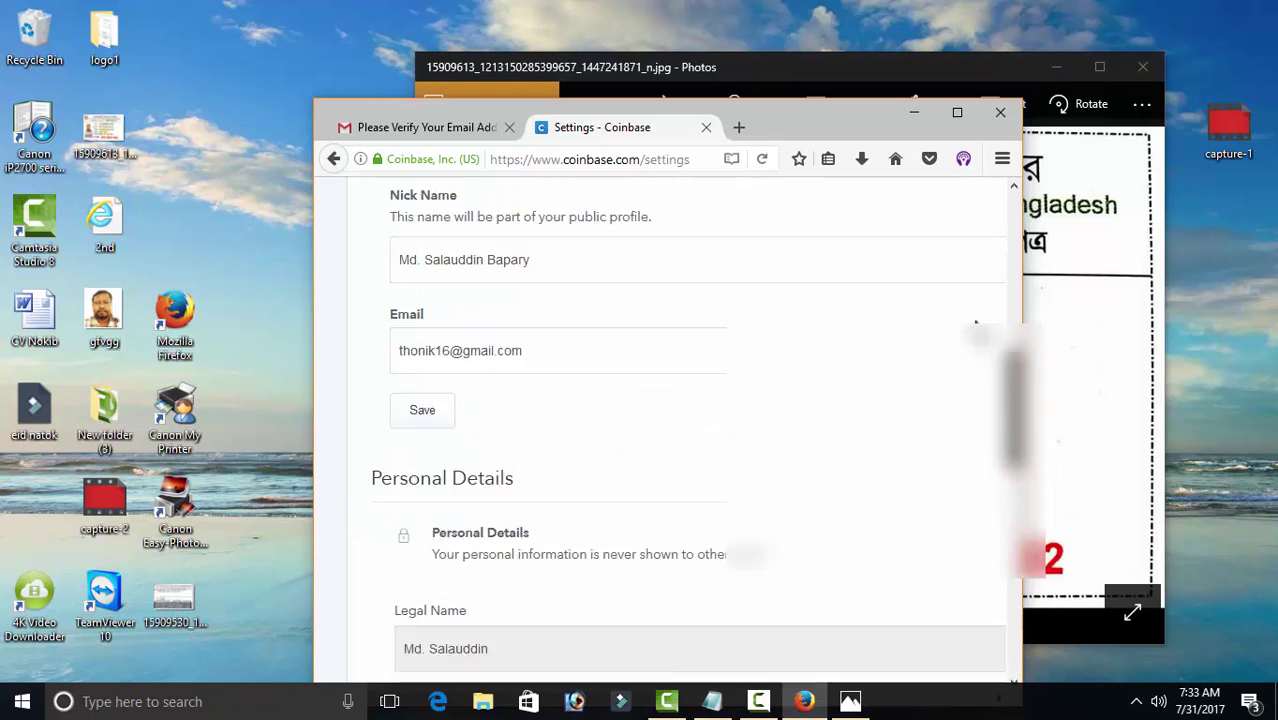
{"action": "scroll", "coordinate": [975, 598], "scroll_direction": "down", "scroll_amount": 9}
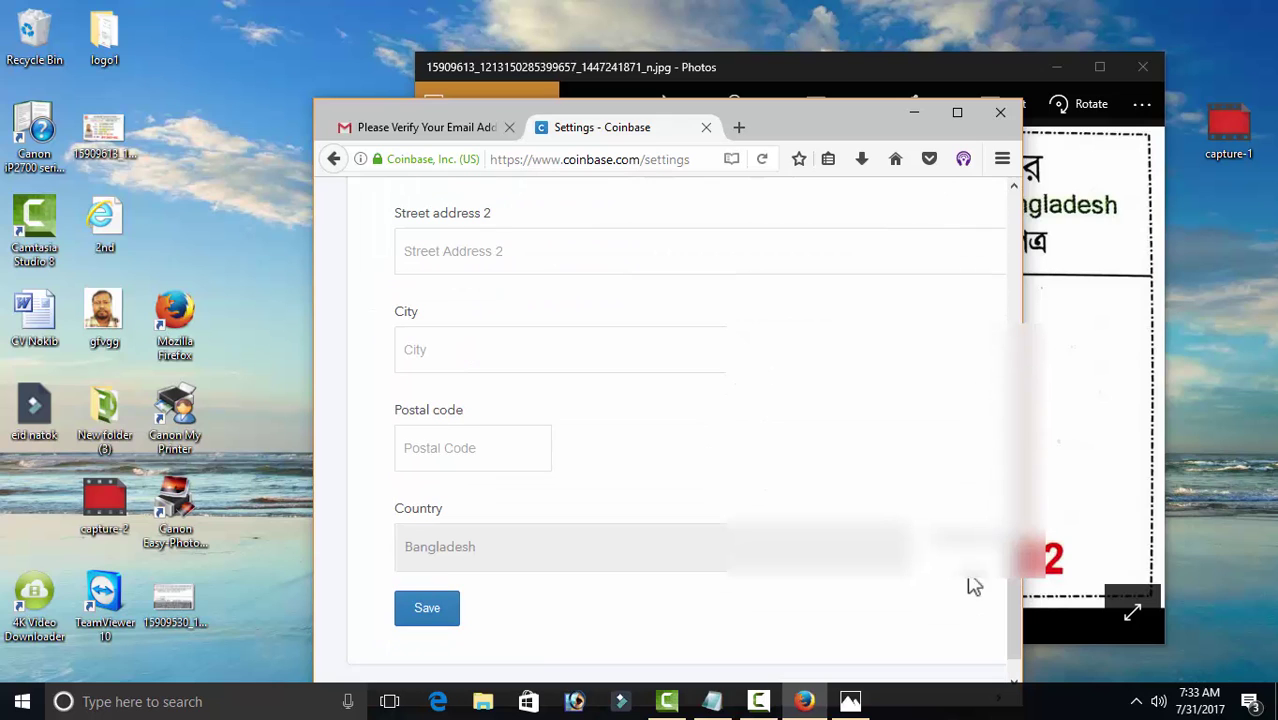
{"action": "left_click", "coordinate": [957, 113]}
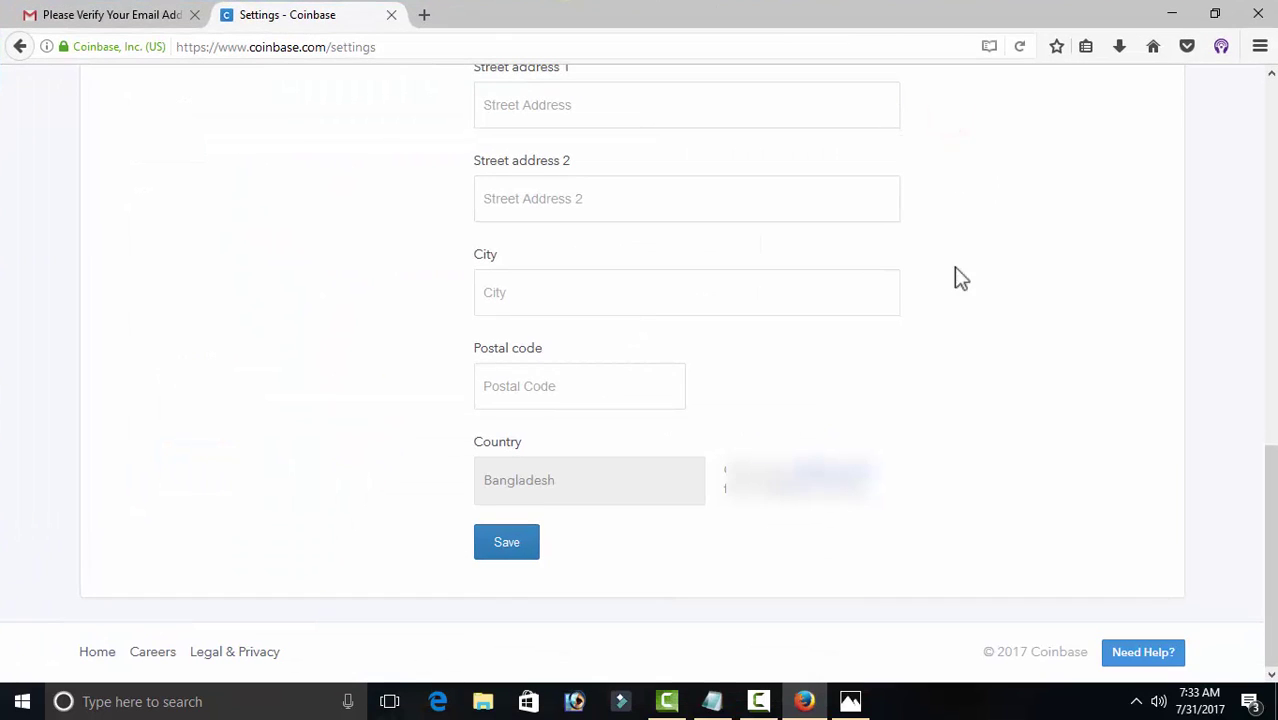
{"action": "scroll", "coordinate": [1272, 340], "scroll_direction": "up", "scroll_amount": 5}
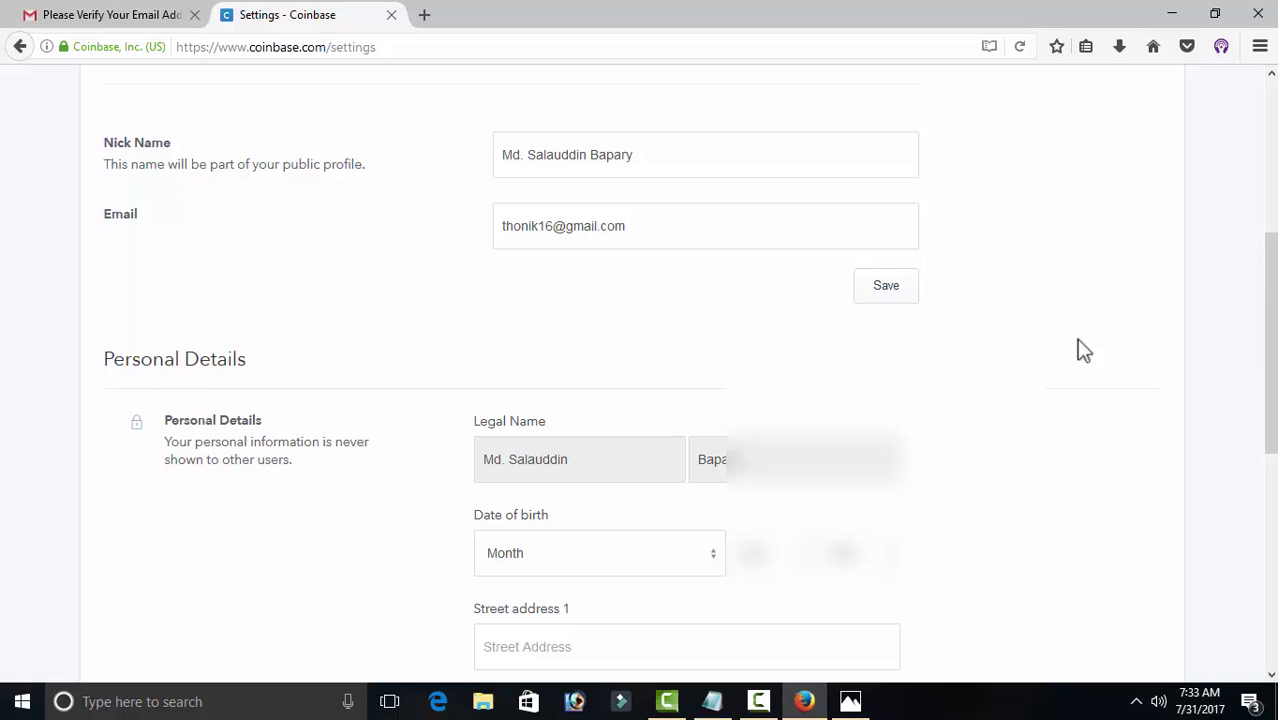
{"action": "left_click", "coordinate": [536, 558]}
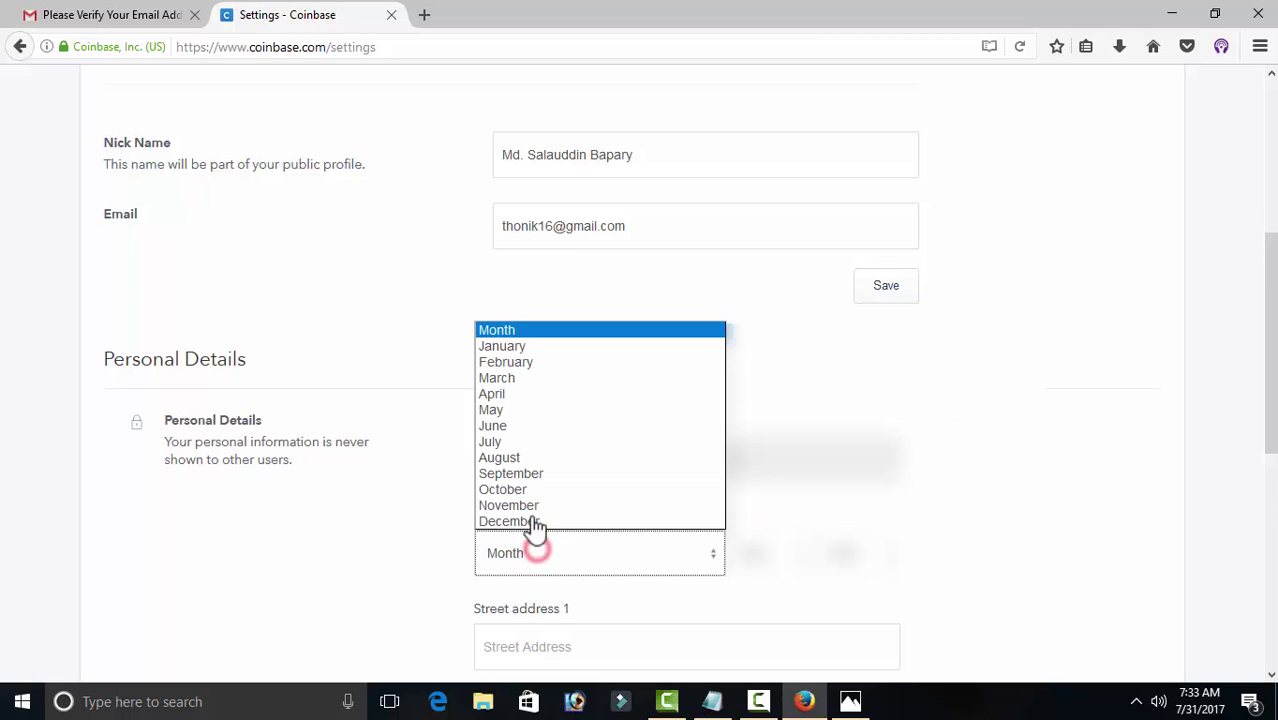
{"action": "left_click", "coordinate": [503, 395]}
{"action": "left_click", "coordinate": [768, 553]}
{"action": "left_click", "coordinate": [750, 265]}
{"action": "left_click", "coordinate": [850, 553]}
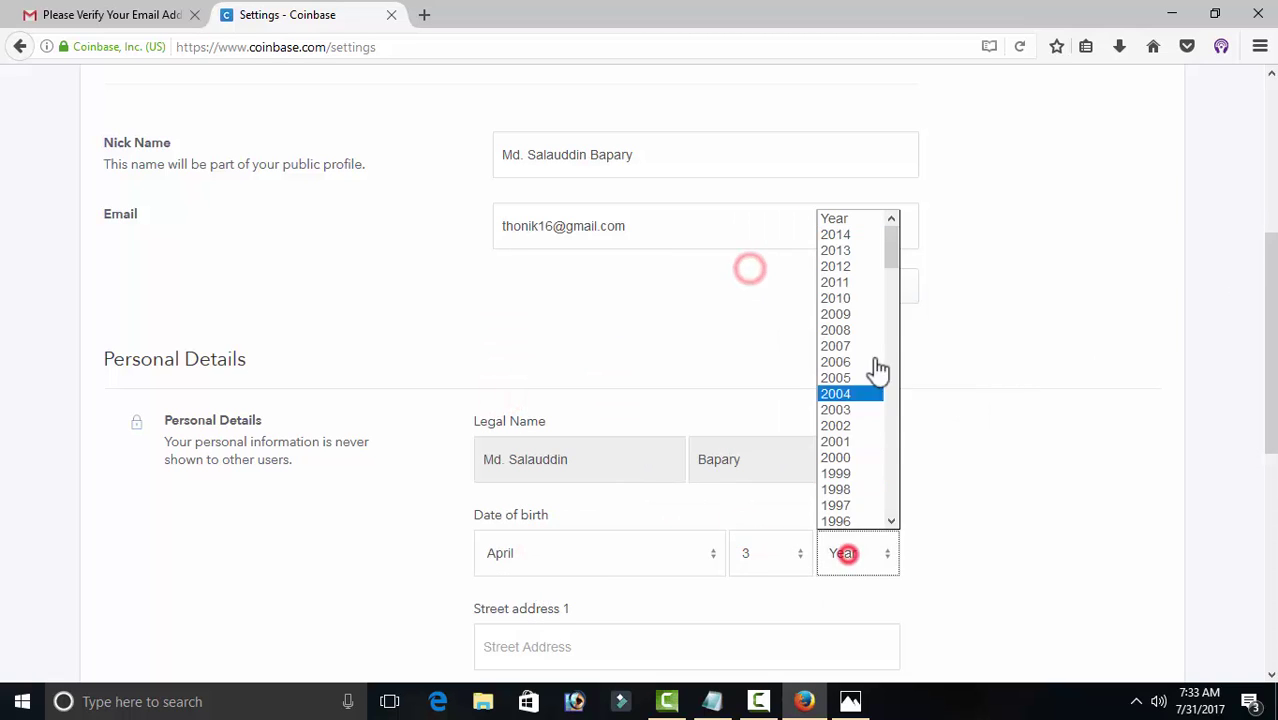
{"action": "left_click_drag", "start_coordinate": [894, 258], "coordinate": [893, 362]}
{"action": "left_click", "coordinate": [840, 393]}
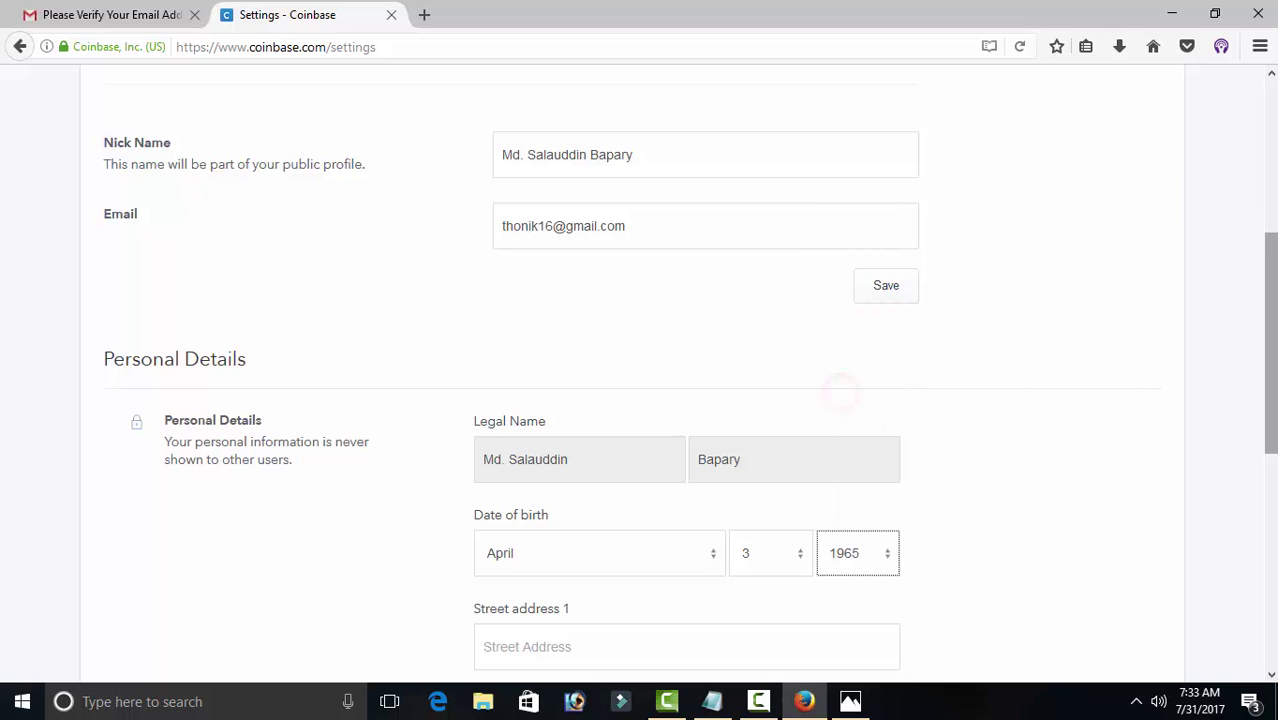
Step: Enter both street address lines and the city, then move to the postal code field
{"action": "scroll", "coordinate": [766, 380], "scroll_direction": "down", "scroll_amount": 3}
{"action": "left_click", "coordinate": [576, 399]}
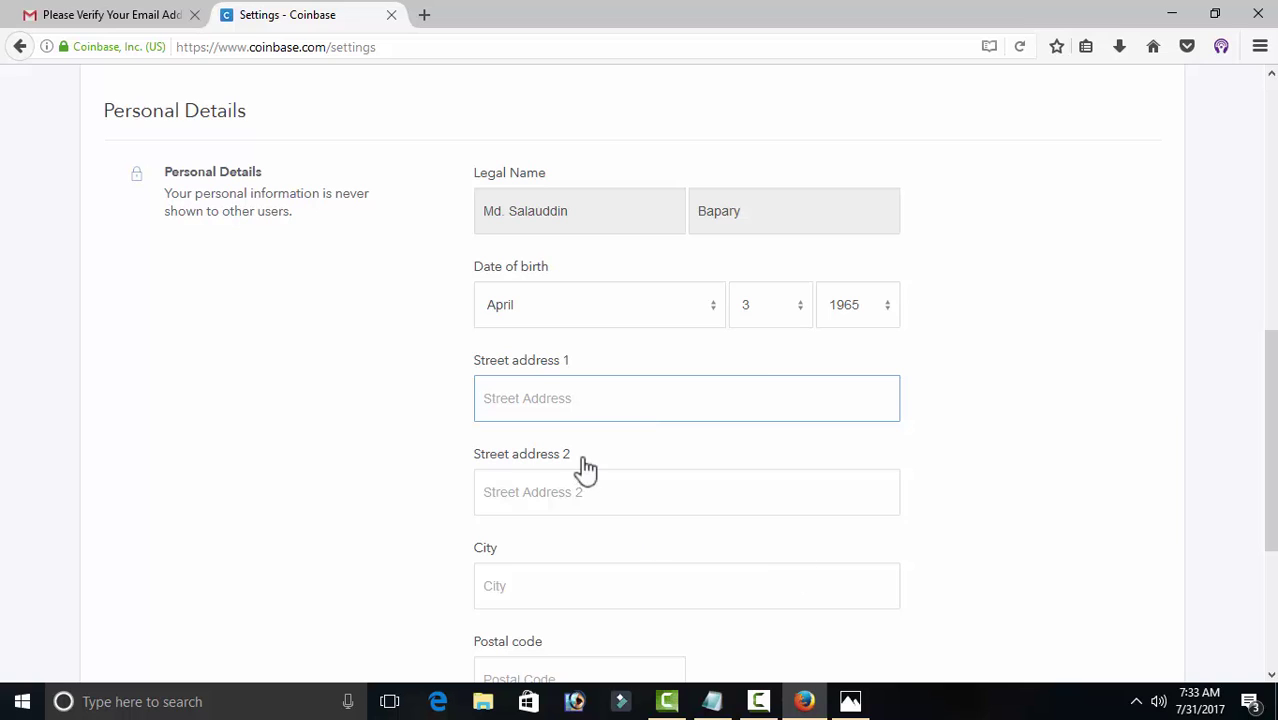
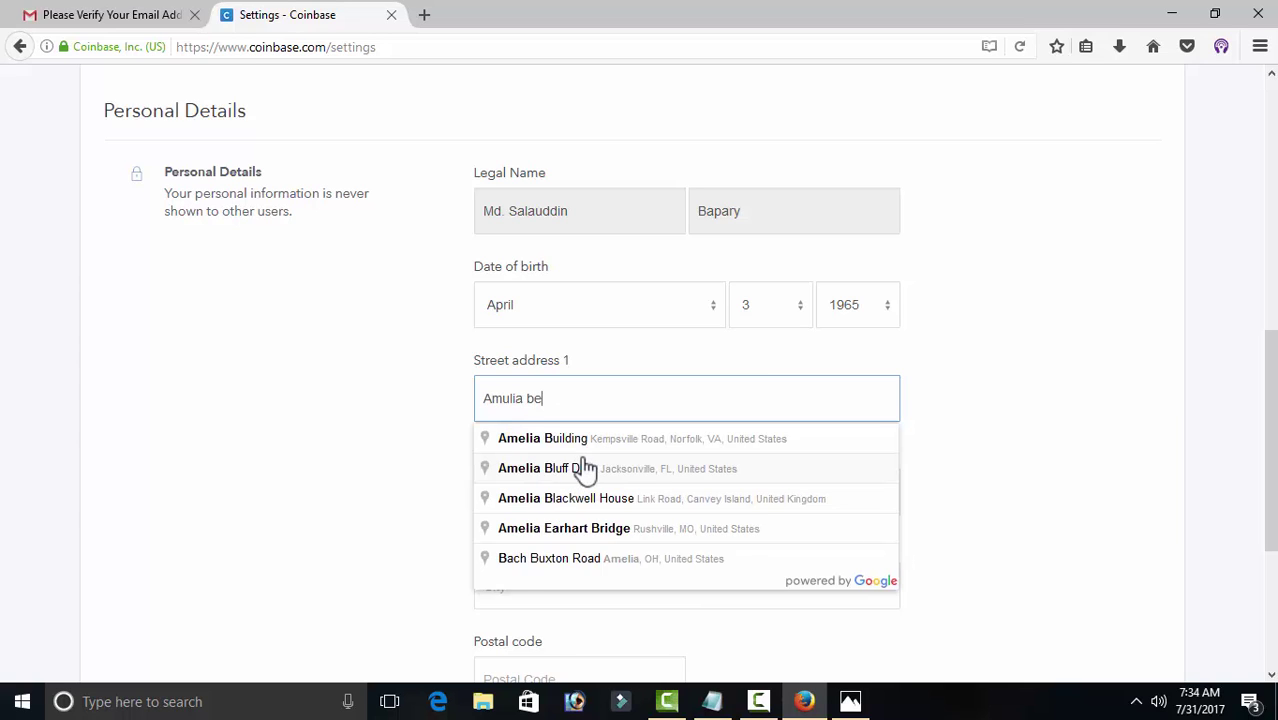
{"action": "left_click", "coordinate": [580, 484]}
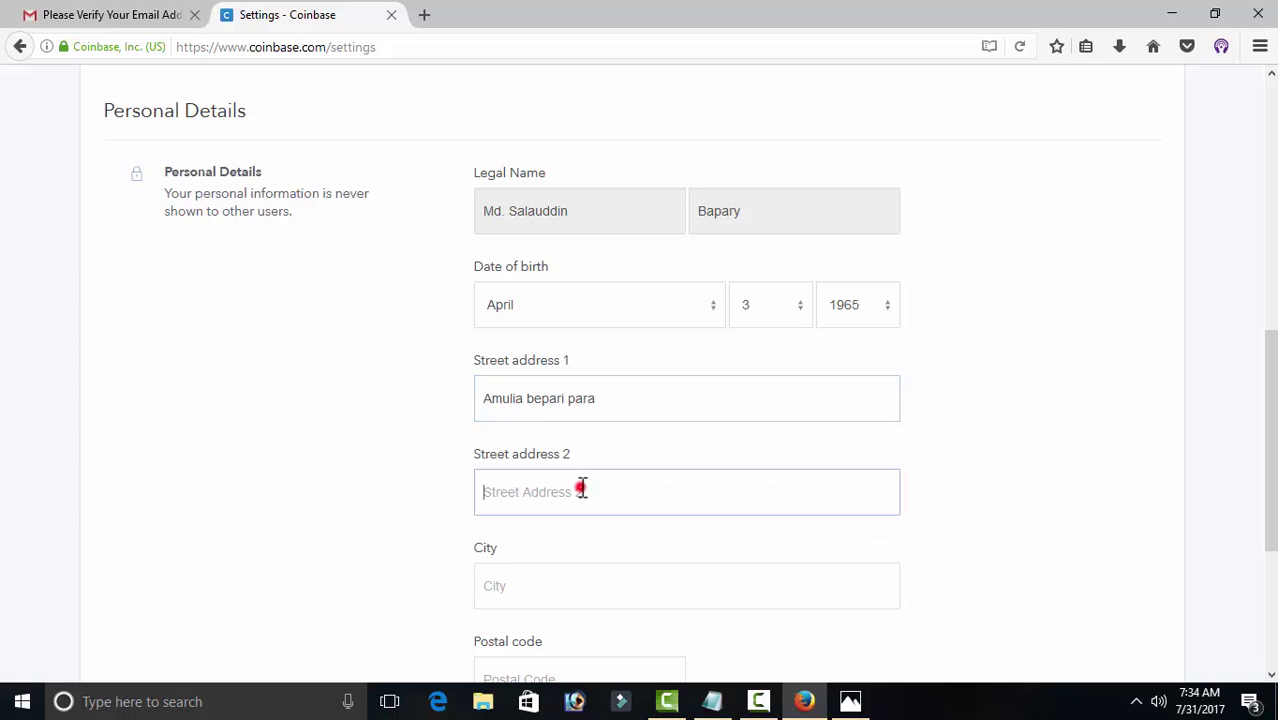
{"action": "type", "text": "Dhaka"}
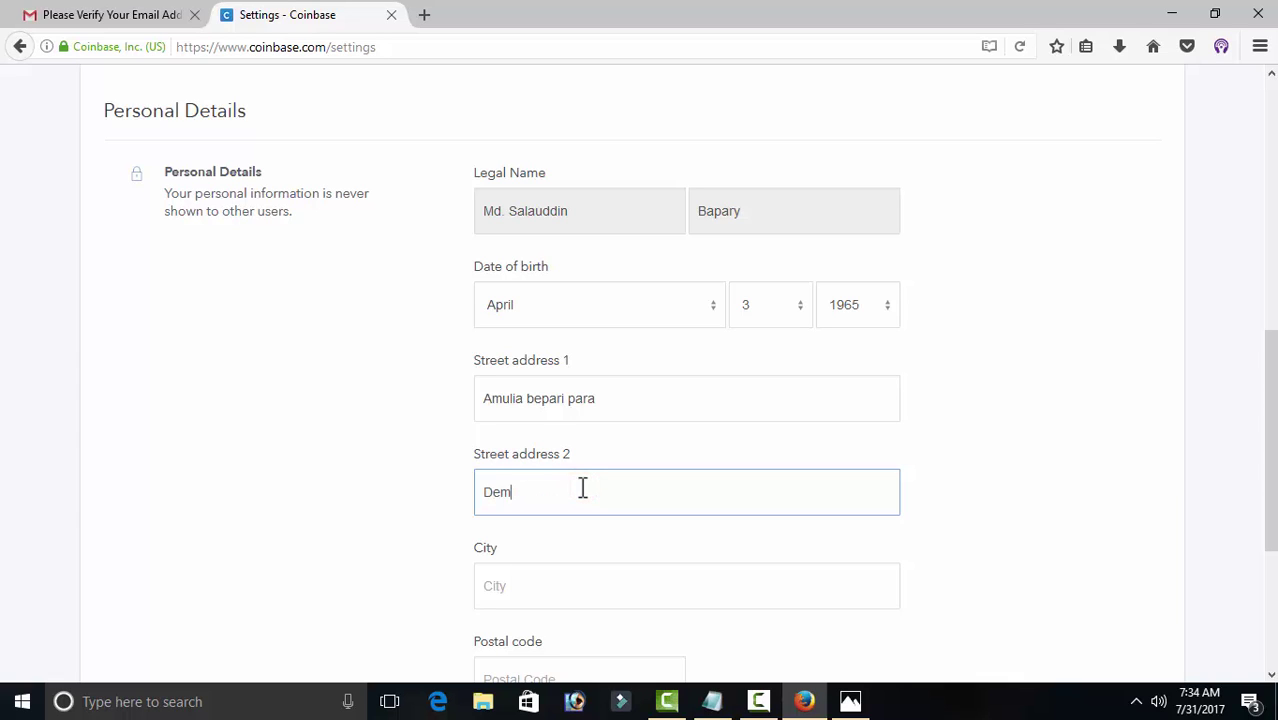
{"action": "left_click", "coordinate": [531, 583]}
{"action": "type", "text": "Dhaka"}
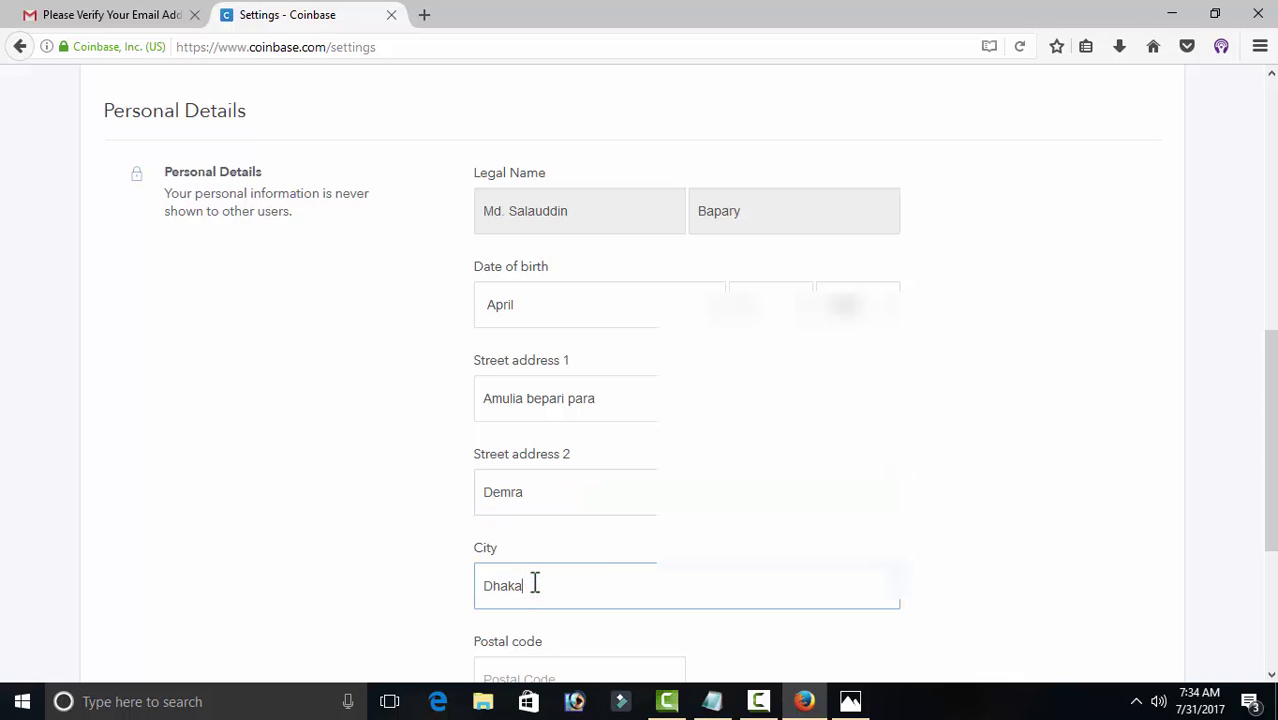
{"action": "left_click_drag", "start_coordinate": [1271, 397], "coordinate": [1227, 494]}
{"action": "left_click", "coordinate": [593, 426]}
Step: Check the ID card photo, enter postal code 1360 and save the personal details
{"action": "left_click", "coordinate": [850, 701]}
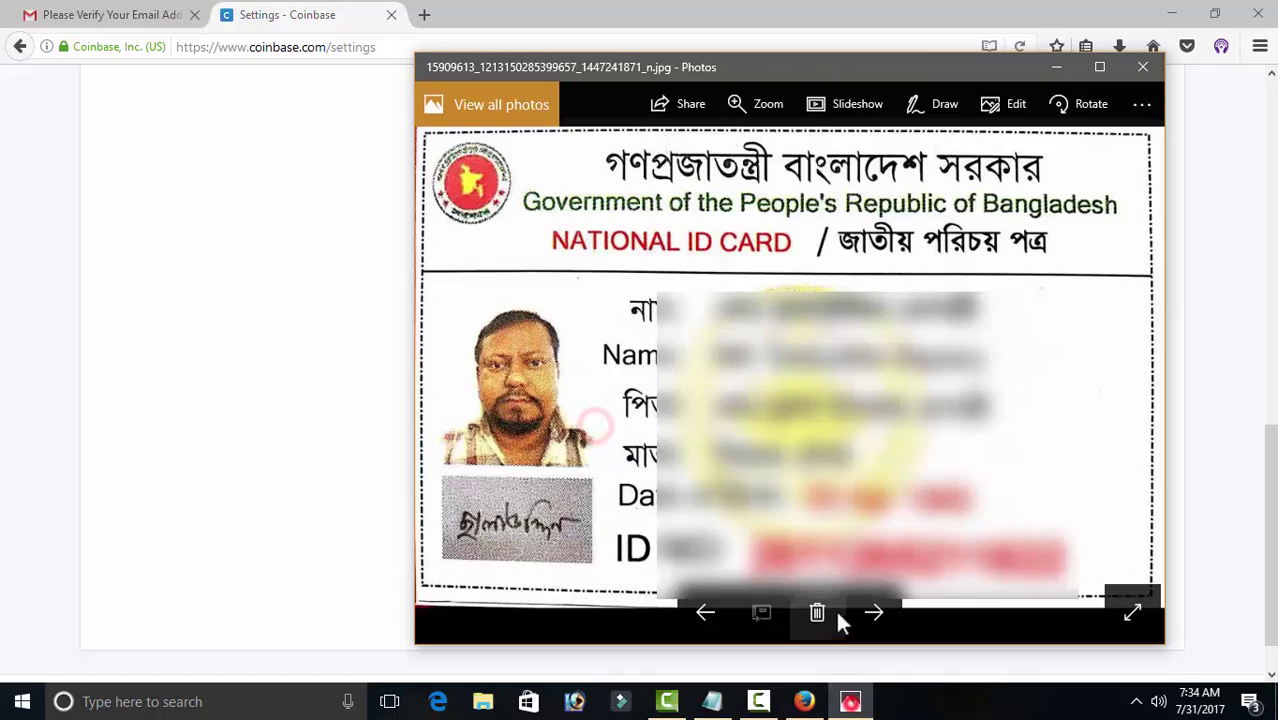
{"action": "left_click", "coordinate": [1057, 67]}
{"action": "left_click", "coordinate": [1258, 14]}
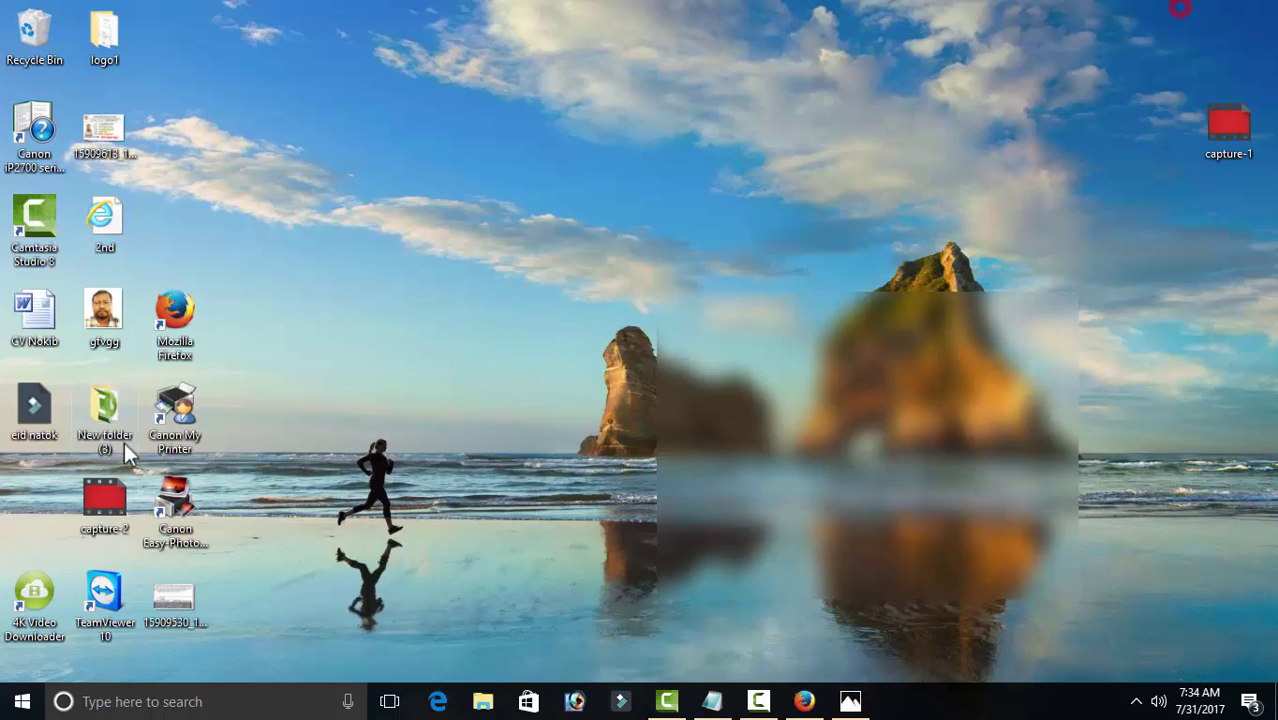
{"action": "left_click", "coordinate": [850, 701]}
{"action": "left_click", "coordinate": [804, 701]}
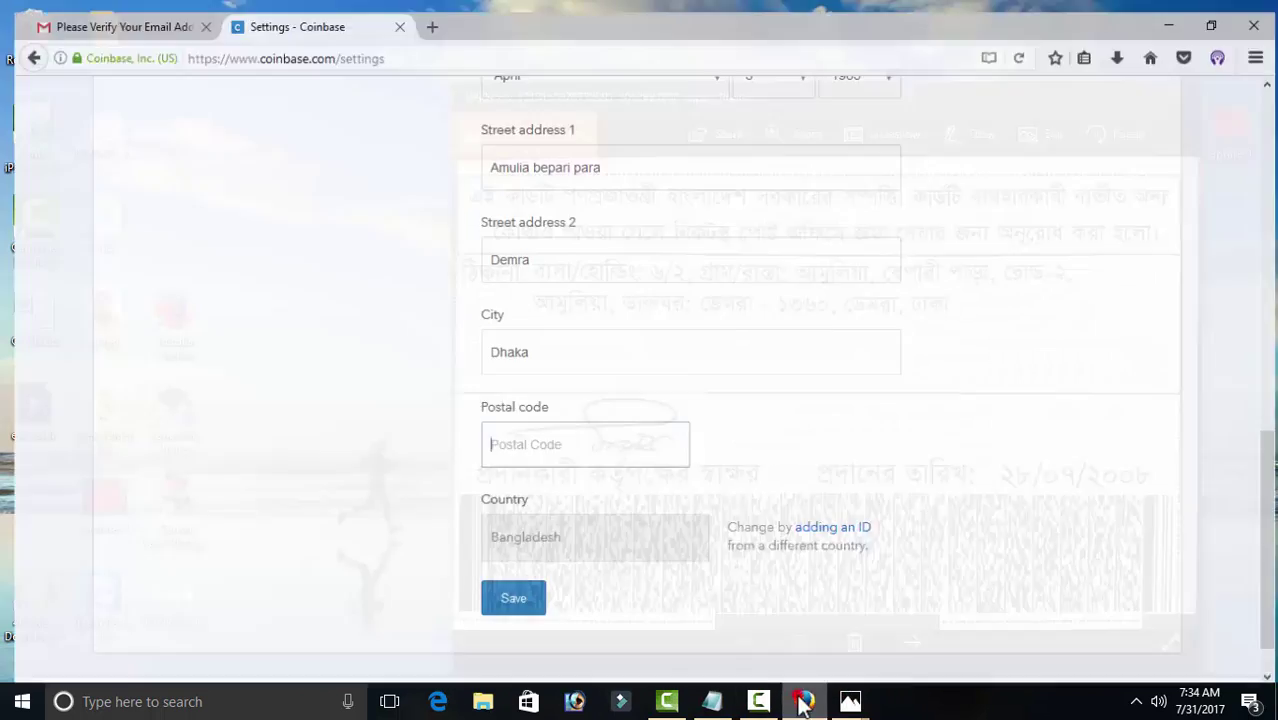
{"action": "type", "text": "1360"}
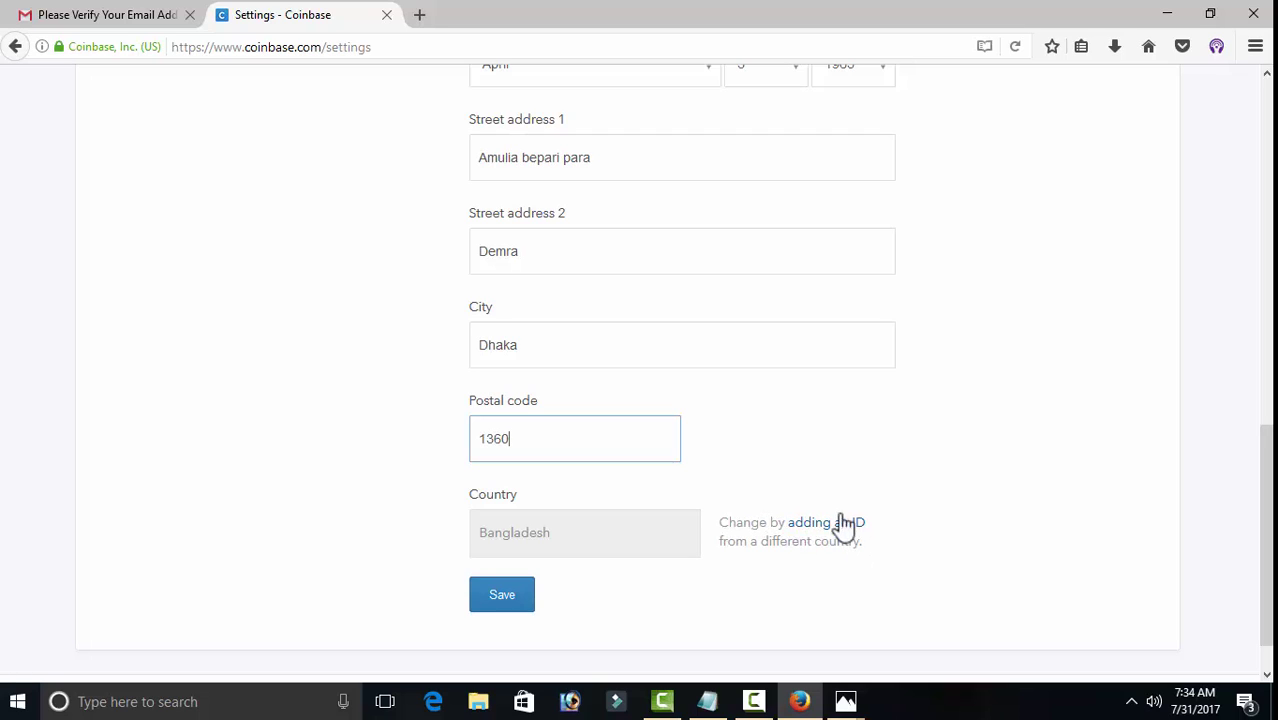
{"action": "left_click", "coordinate": [508, 604]}
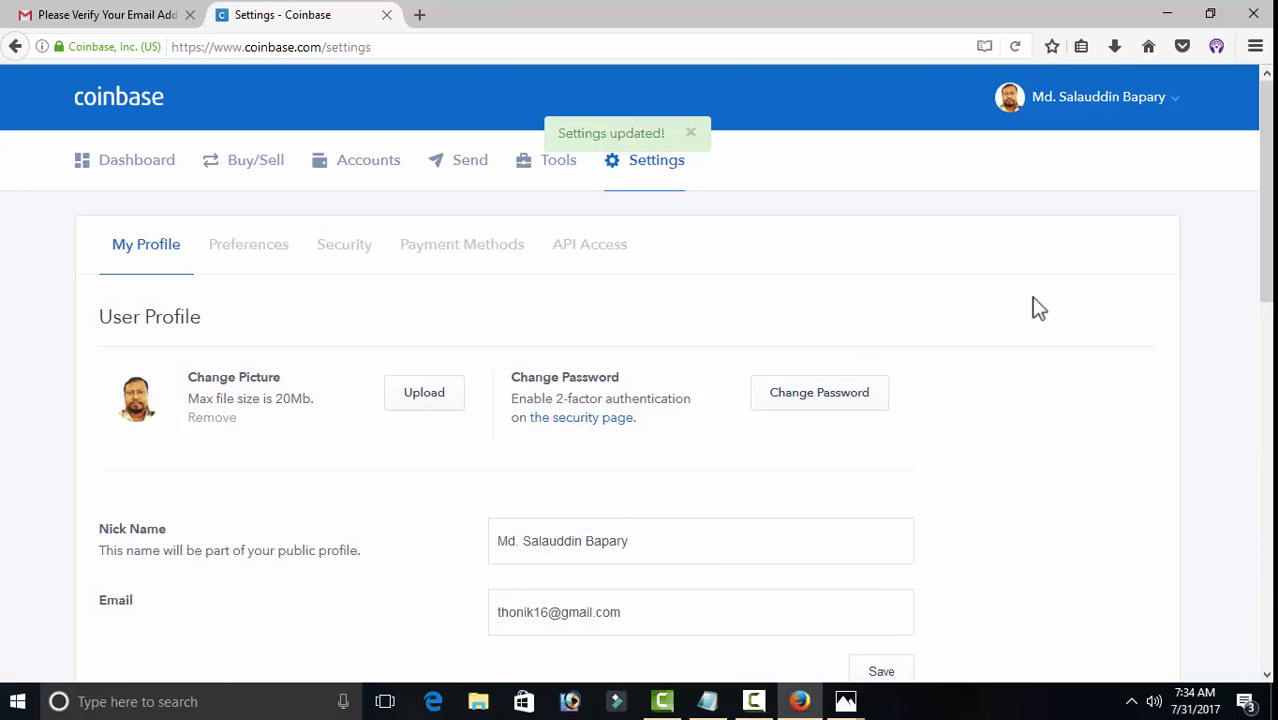
Step: Look through the Security settings, then return to the dashboard showing Bitcoin at BDT225,946.12
{"action": "mouse_move", "coordinate": [1266, 200]}
{"action": "left_mouse_down"}
{"action": "mouse_move", "coordinate": [1266, 545]}
{"action": "mouse_move", "coordinate": [1268, 186]}
{"action": "left_mouse_up"}
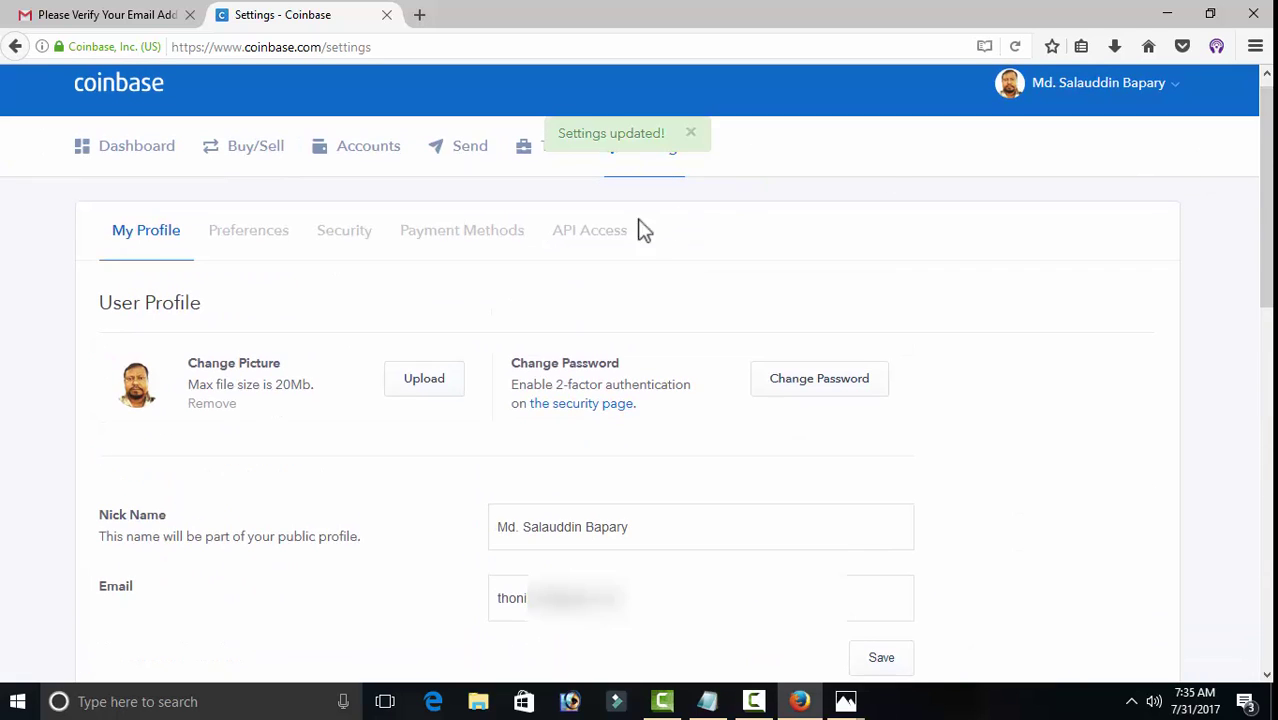
{"action": "left_click", "coordinate": [348, 238]}
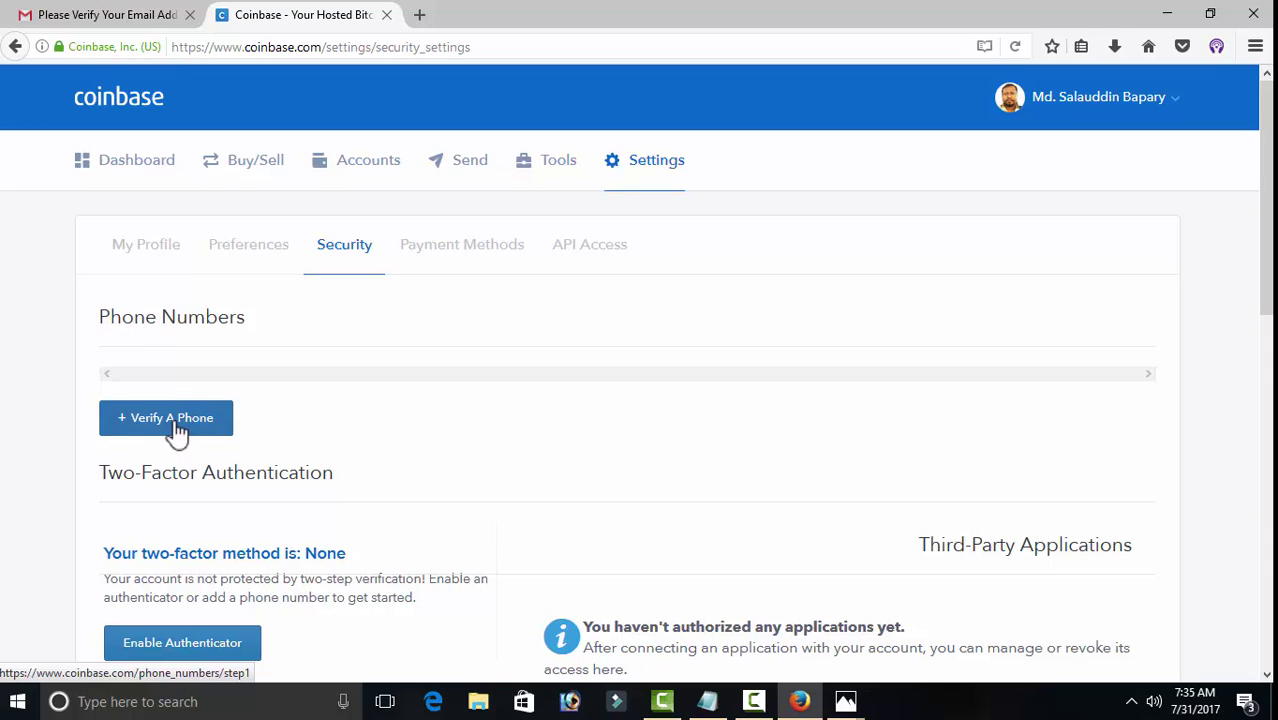
{"action": "mouse_move", "coordinate": [1266, 92]}
{"action": "left_mouse_down"}
{"action": "mouse_move", "coordinate": [1266, 258]}
{"action": "mouse_move", "coordinate": [1223, 85]}
{"action": "mouse_move", "coordinate": [1204, 61]}
{"action": "left_mouse_up"}
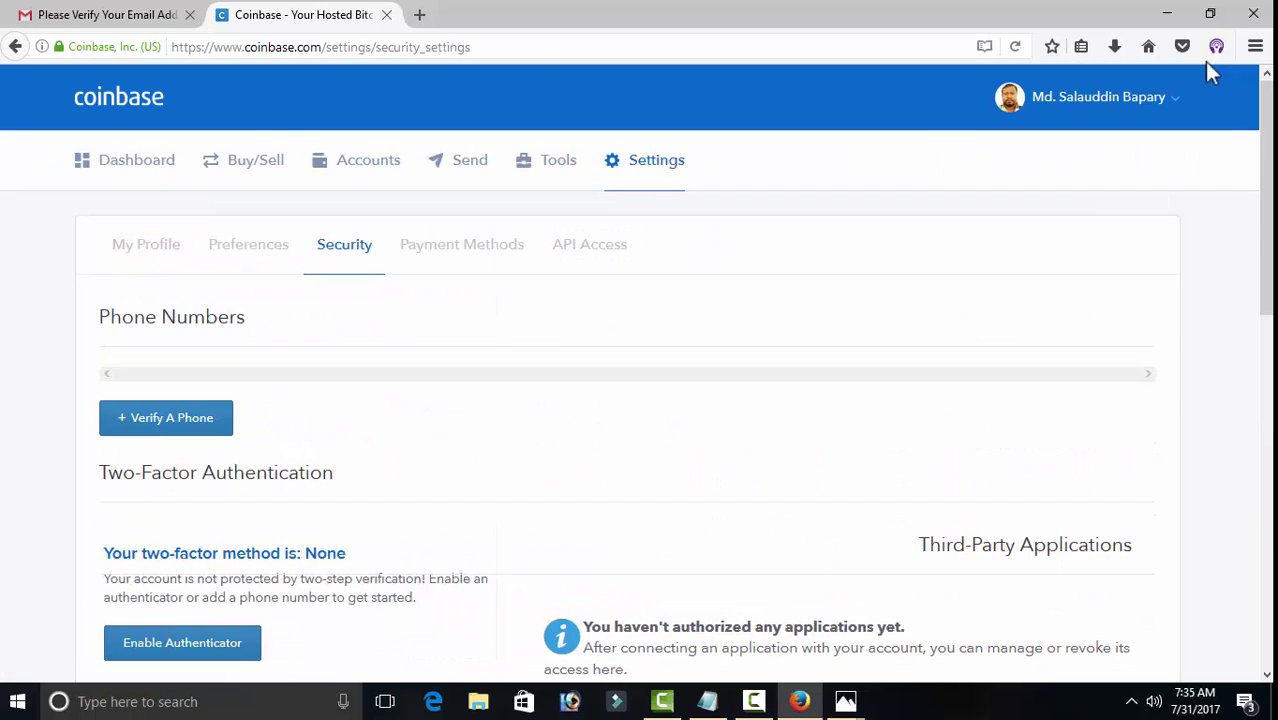
{"action": "left_click", "coordinate": [95, 176]}
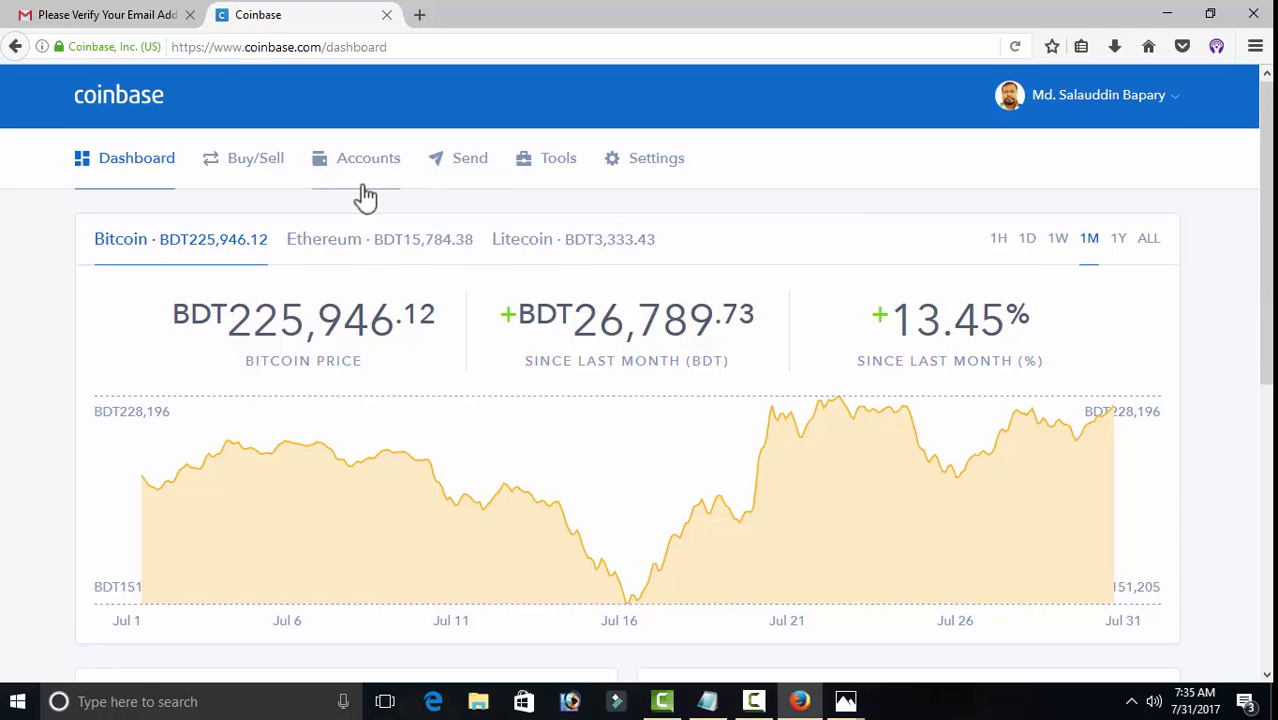
Step: Open the BTC Wallet from Accounts and display its Bitcoin receive address with QR code
{"action": "scroll", "coordinate": [363, 190], "scroll_direction": "down", "scroll_amount": 1}
{"action": "left_click", "coordinate": [351, 126]}
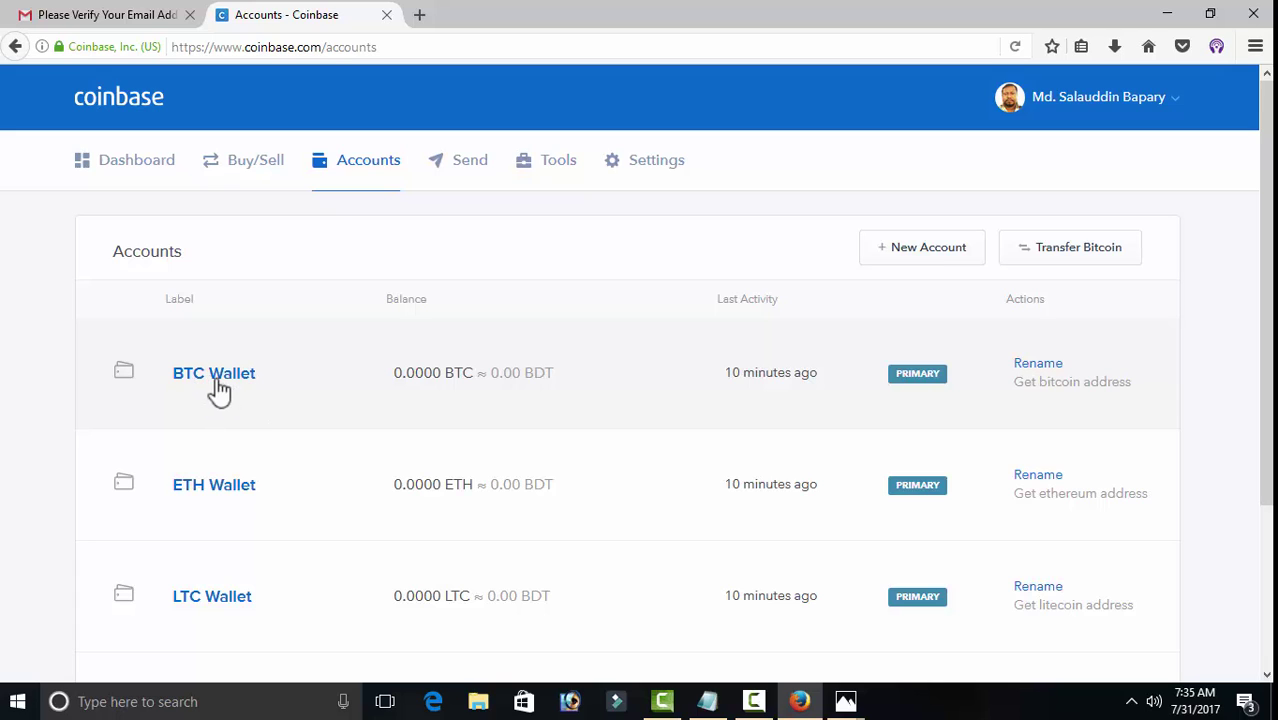
{"action": "left_click", "coordinate": [219, 378]}
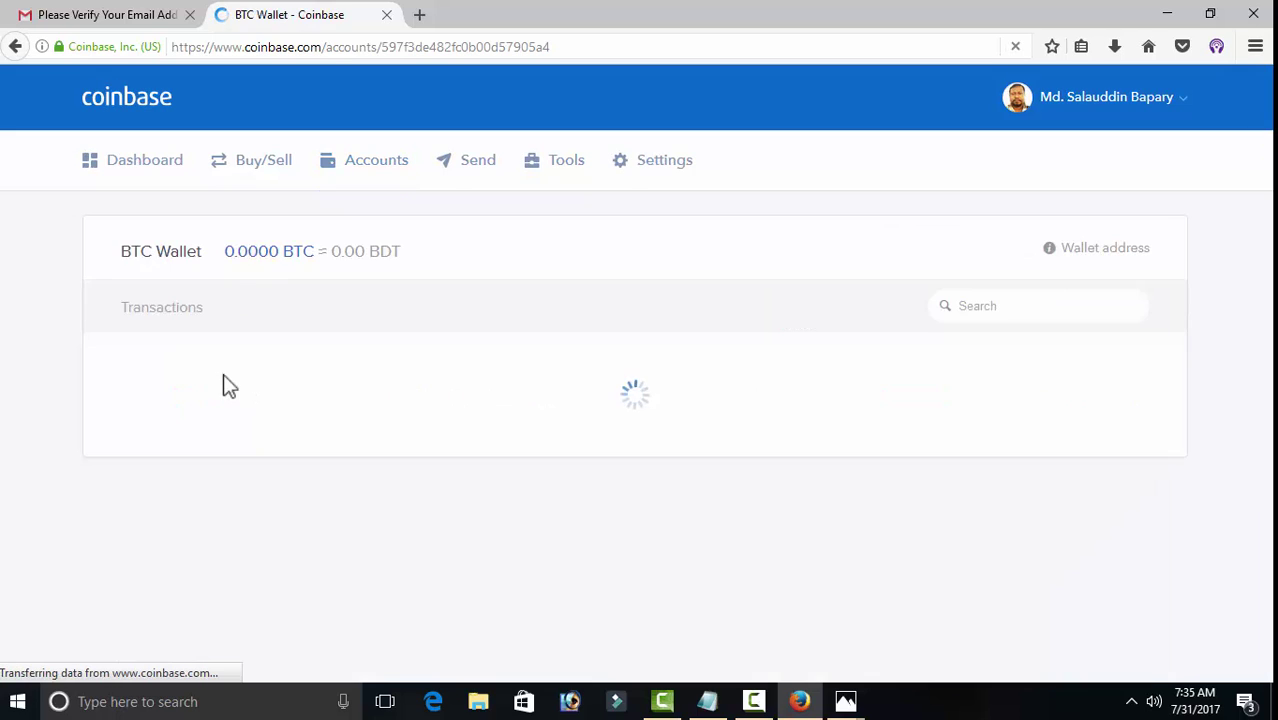
{"action": "left_click", "coordinate": [1090, 254]}
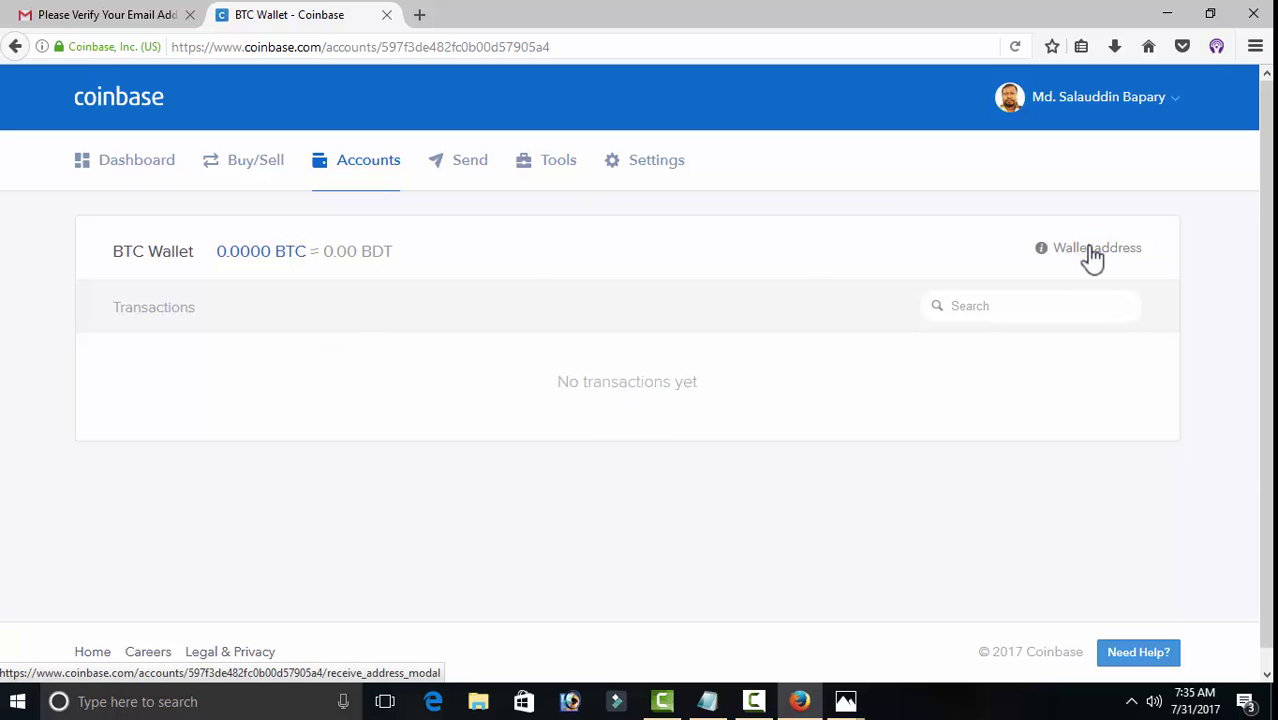
Step: Zoom in slightly, select the Bitcoin address text, then close the address dialog
{"action": "key", "text": "ctrl+plus"}
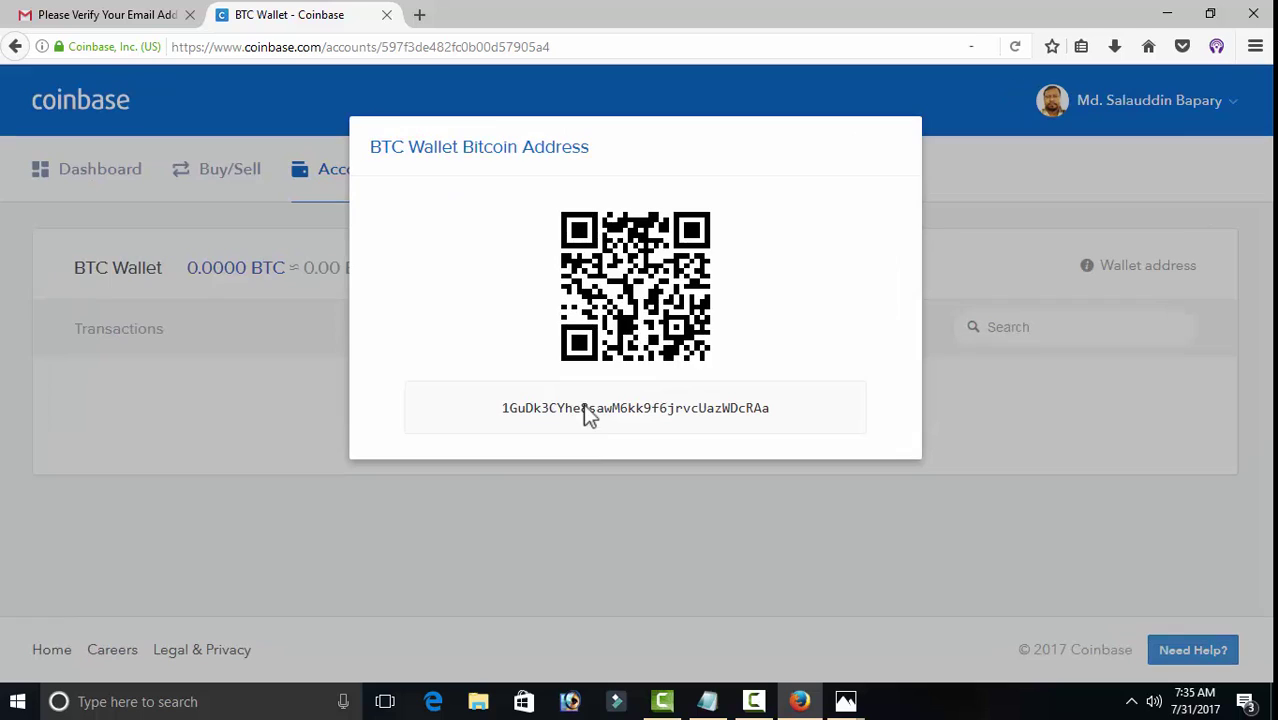
{"action": "left_click_drag", "start_coordinate": [502, 408], "coordinate": [778, 402]}
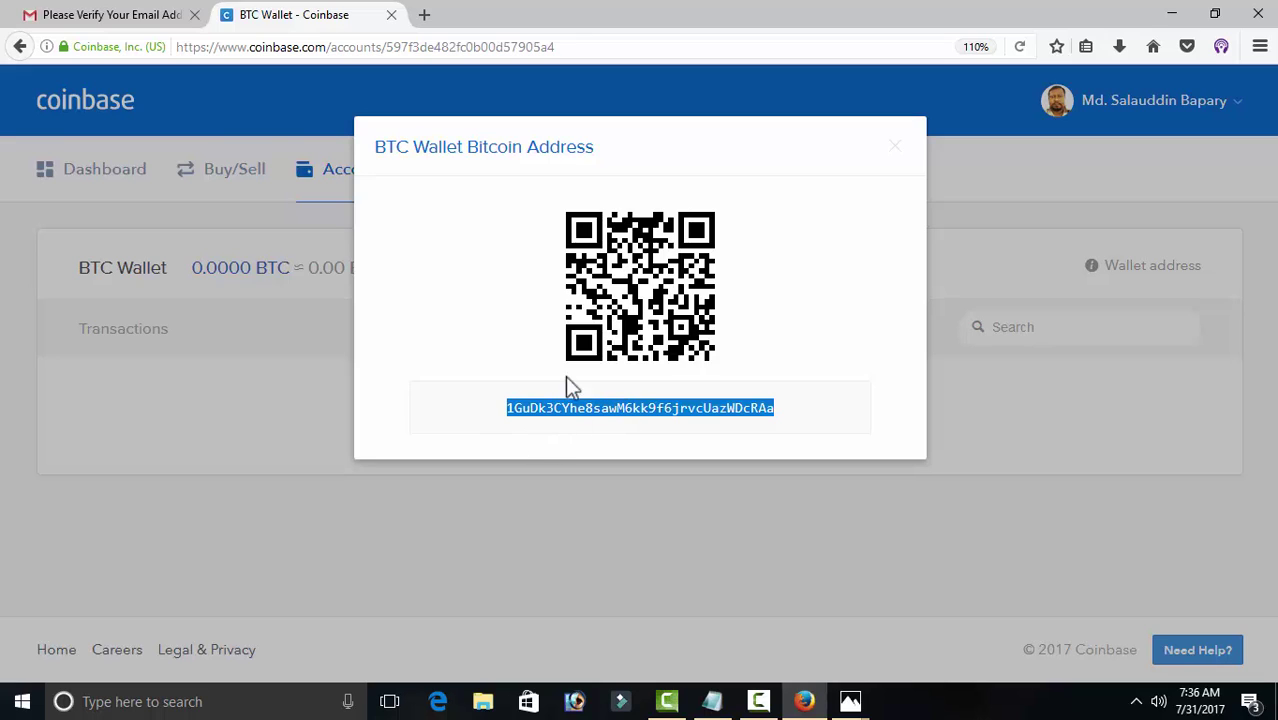
{"action": "left_click", "coordinate": [252, 363]}
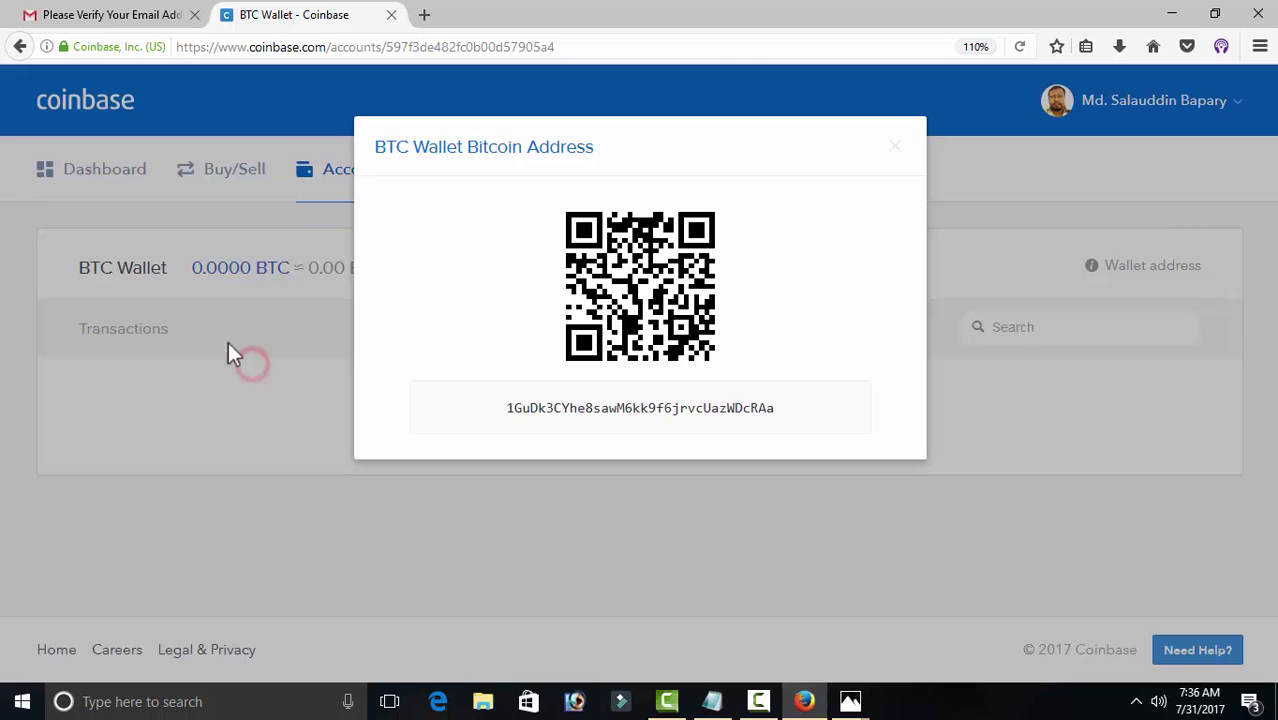